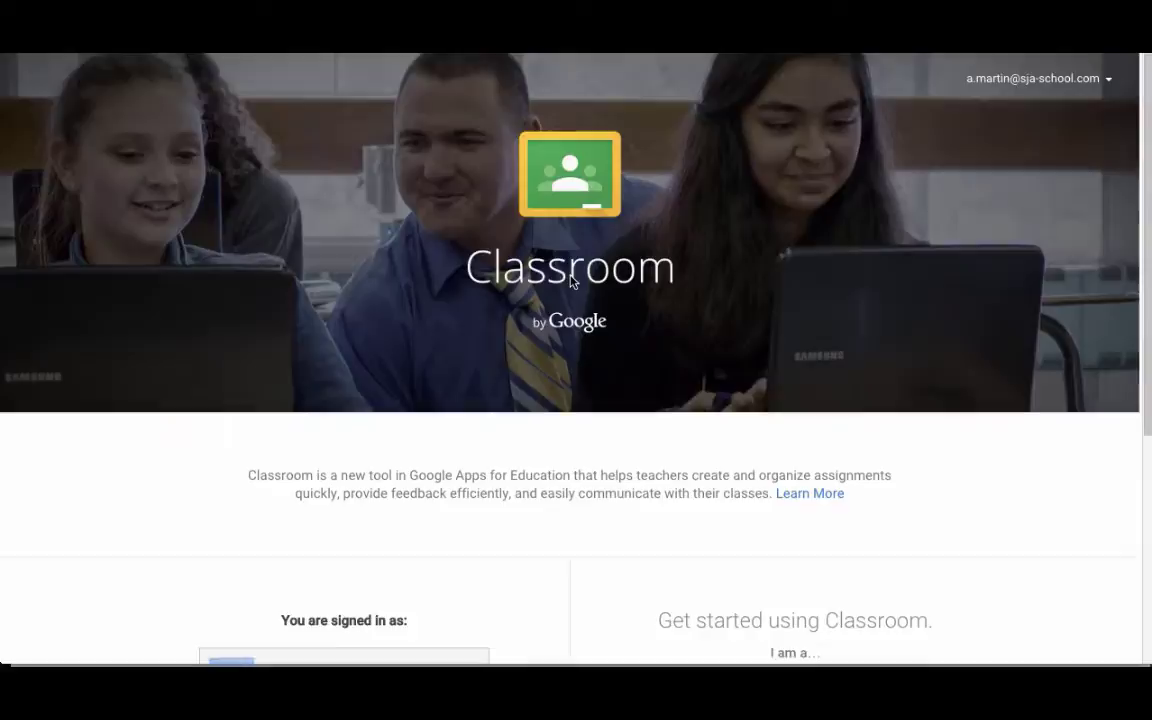
# Step: Get started in Classroom with the teacher role
pyautogui.scroll(-1, 572, 282)
pyautogui.scroll(1, 572, 282)
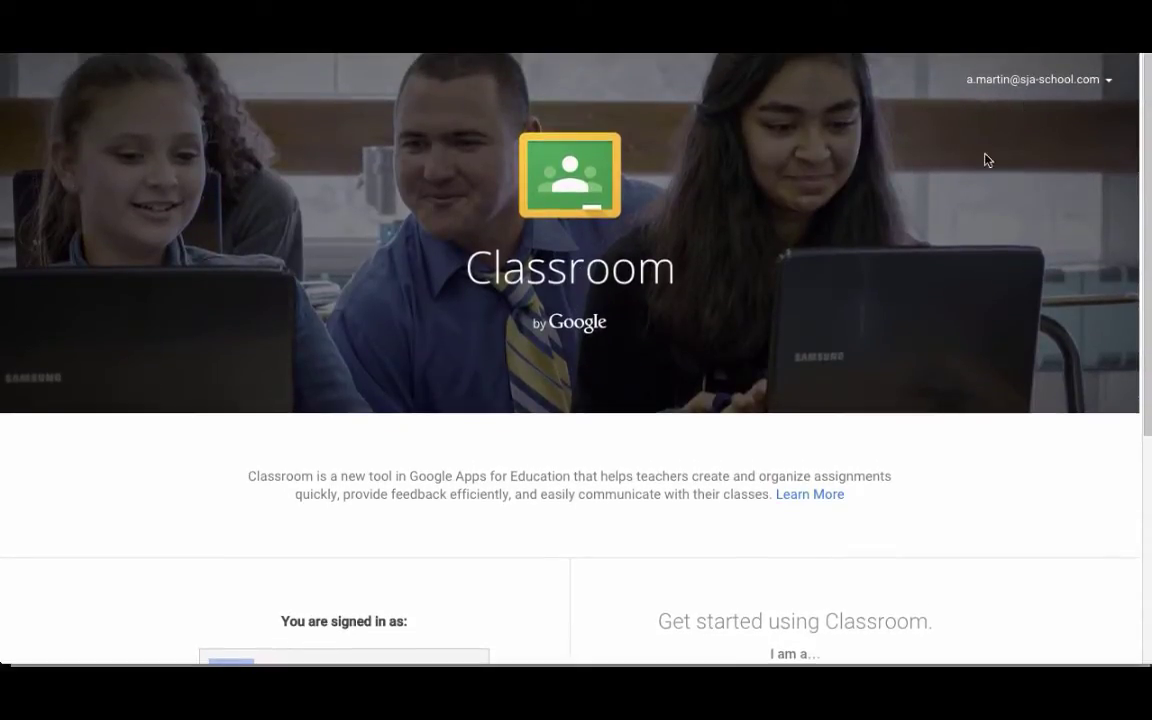
pyautogui.scroll(-2, 986, 160)
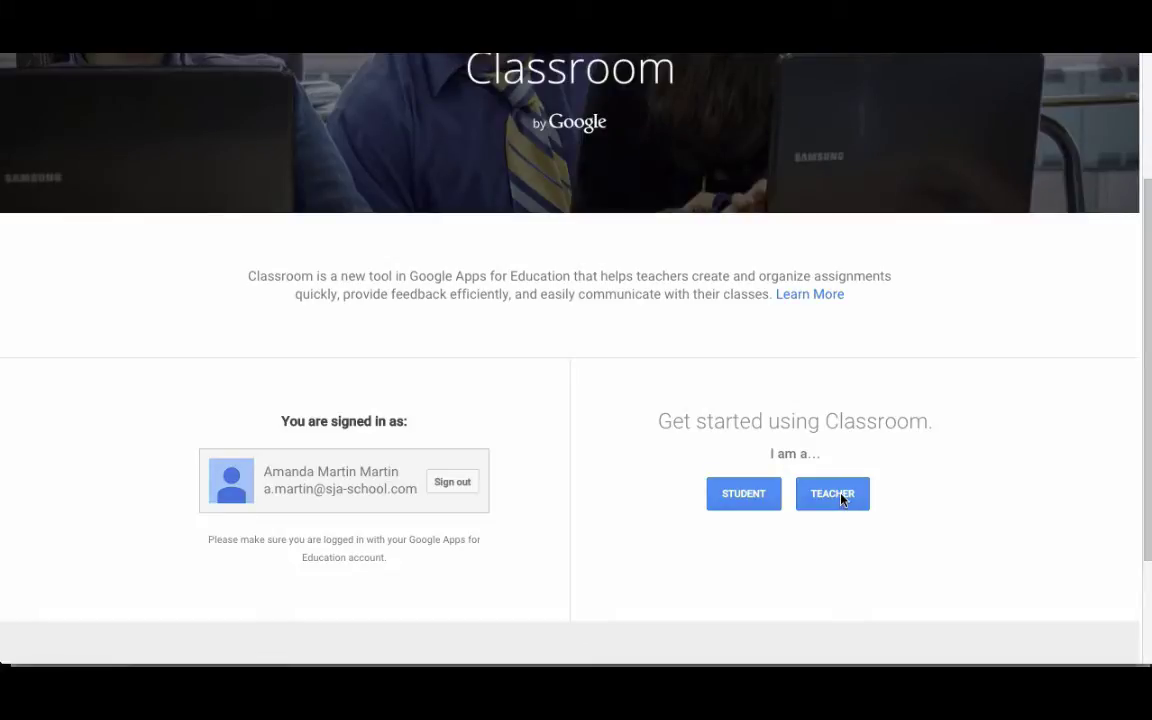
pyautogui.click(833, 497)
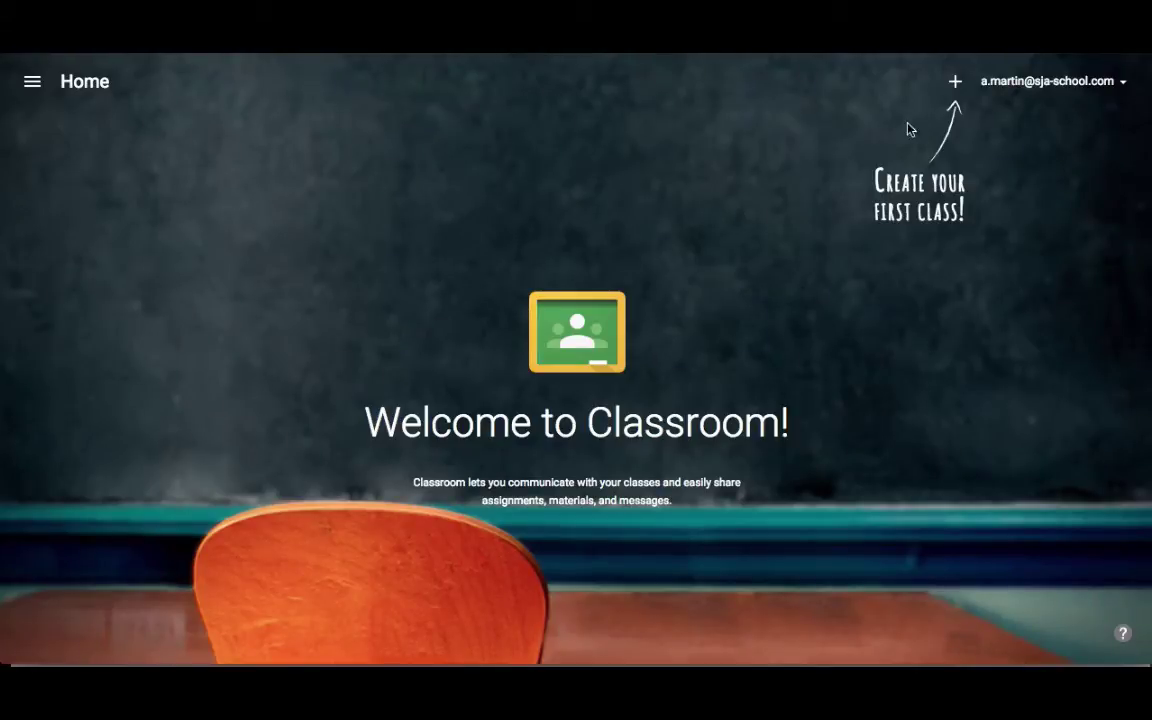
# Step: Create a class named 4M and dismiss the tip about inviting multiple teachers
pyautogui.click(956, 86)
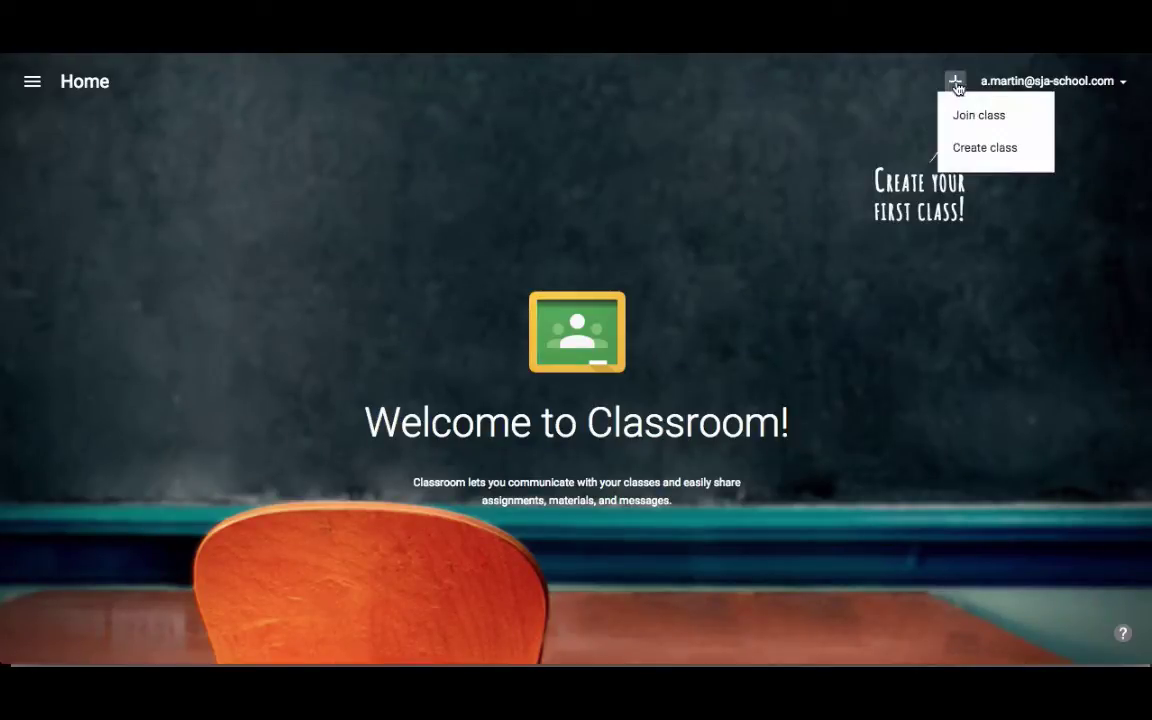
pyautogui.click(980, 152)
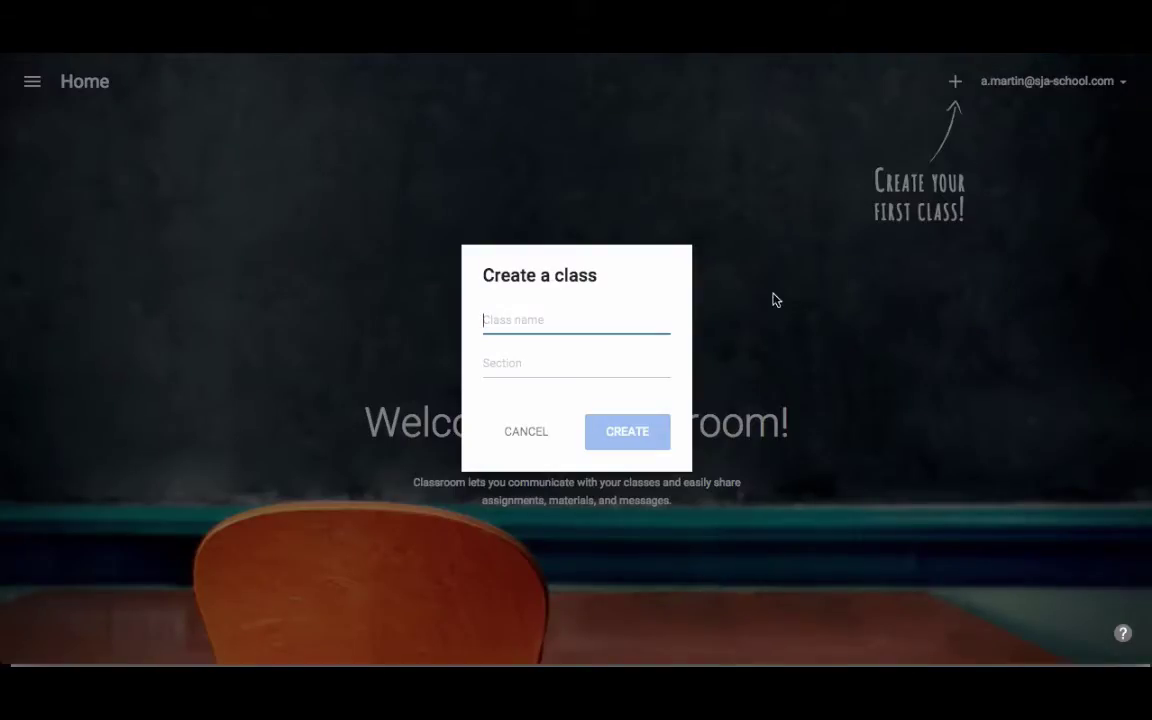
pyautogui.write('4M')
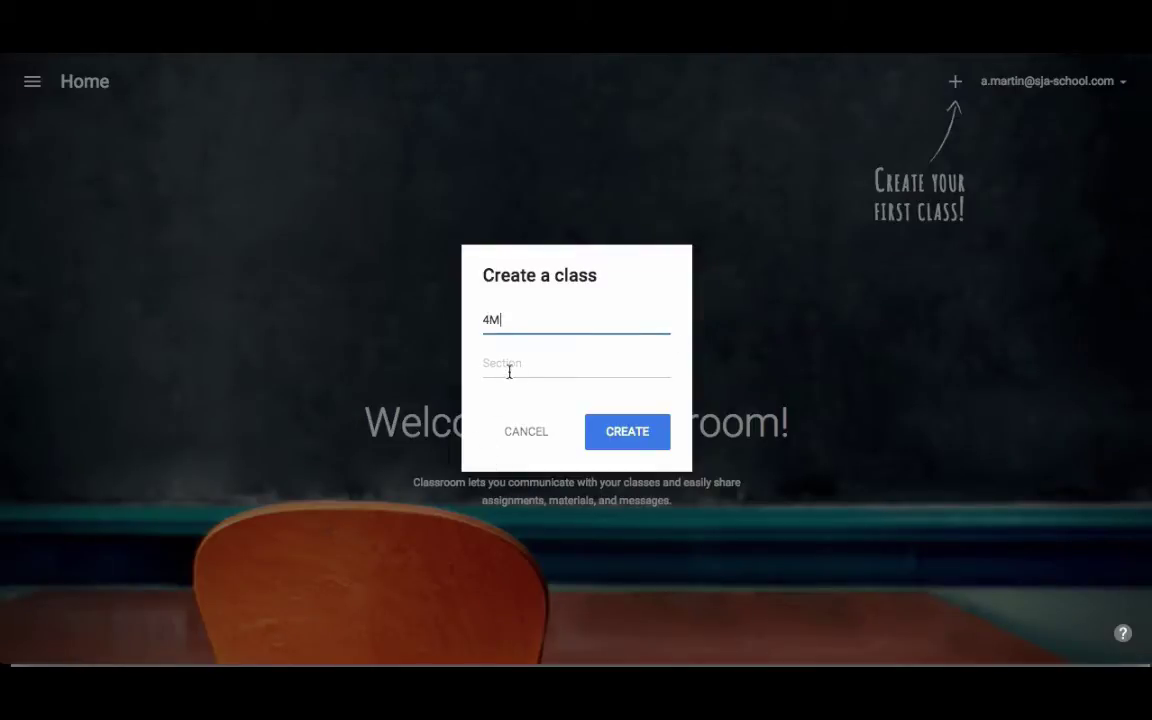
pyautogui.click(633, 440)
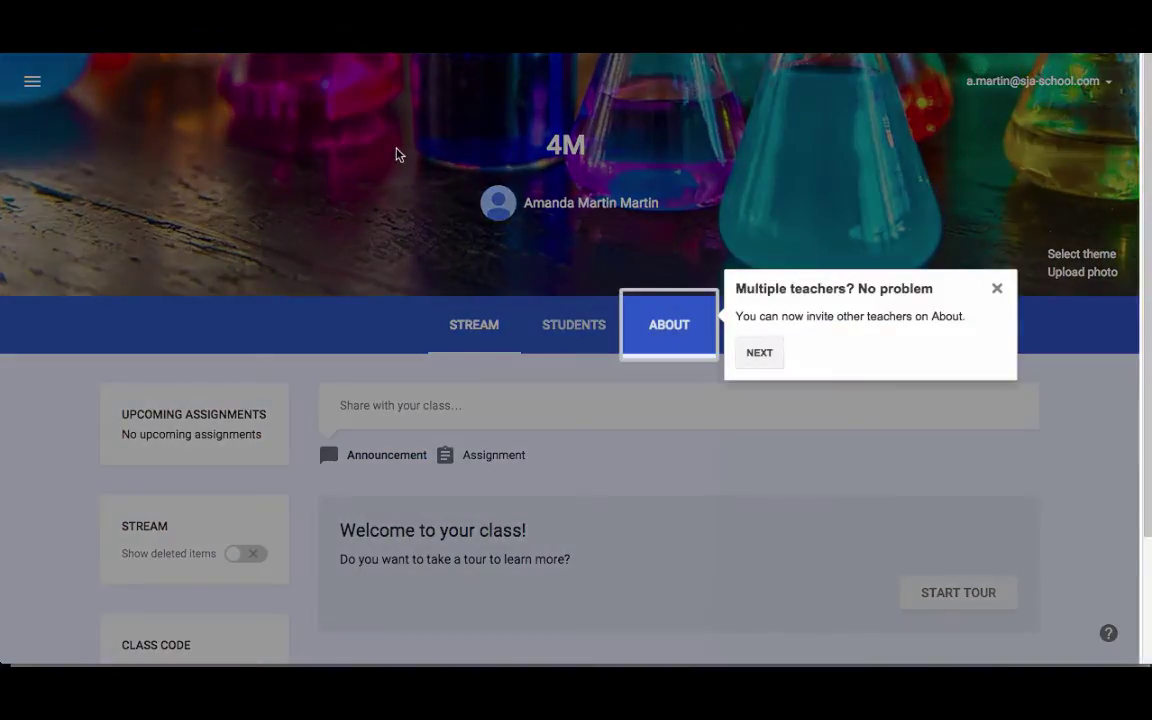
pyautogui.click(998, 292)
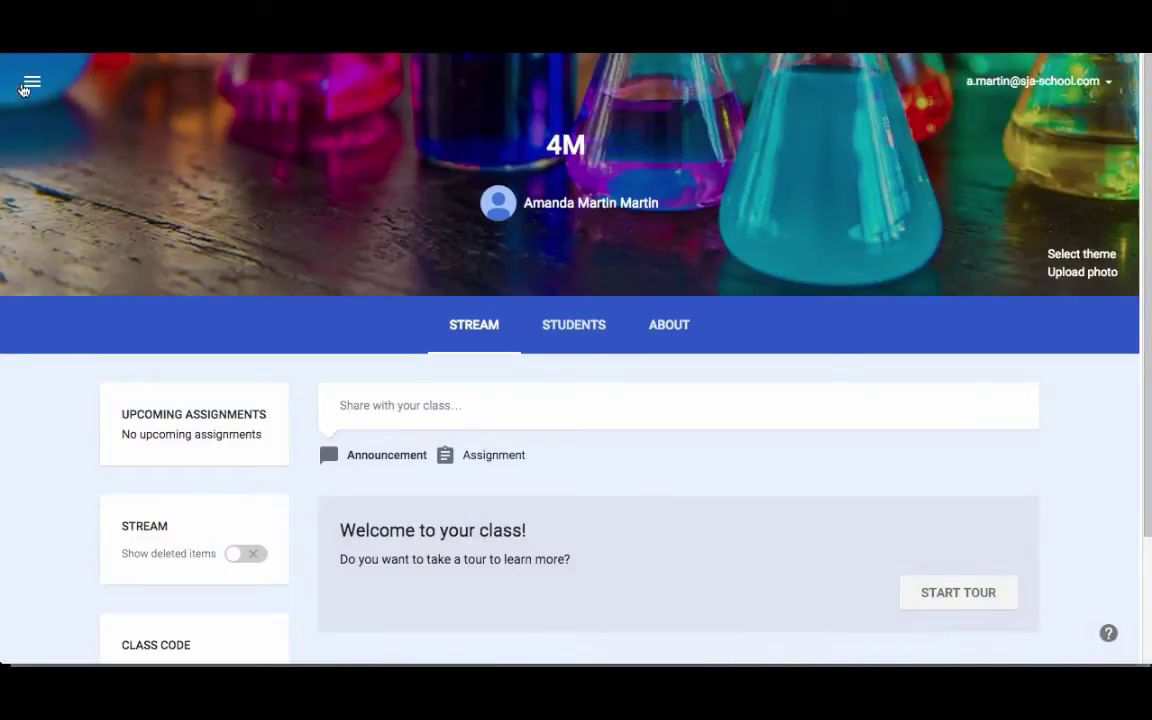
# Step: Go back to the home page and look at the join/create class choices and the 4M class card's options
pyautogui.click(30, 84)
pyautogui.click(75, 103)
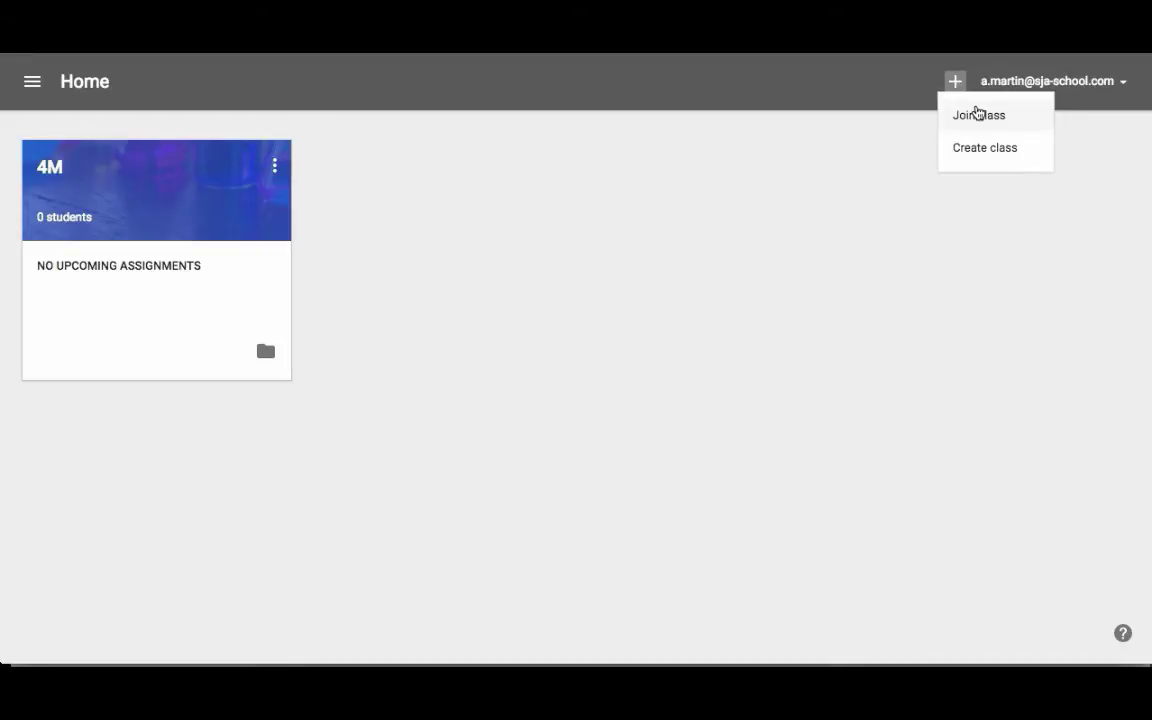
pyautogui.click(868, 160)
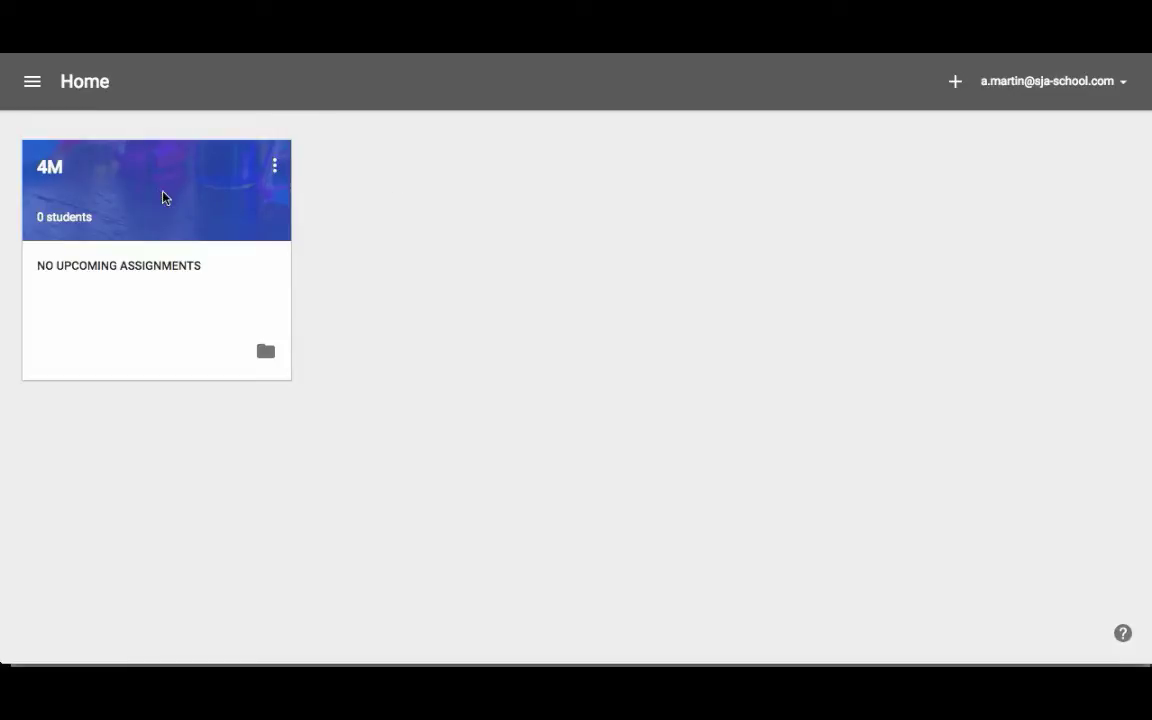
pyautogui.click(275, 166)
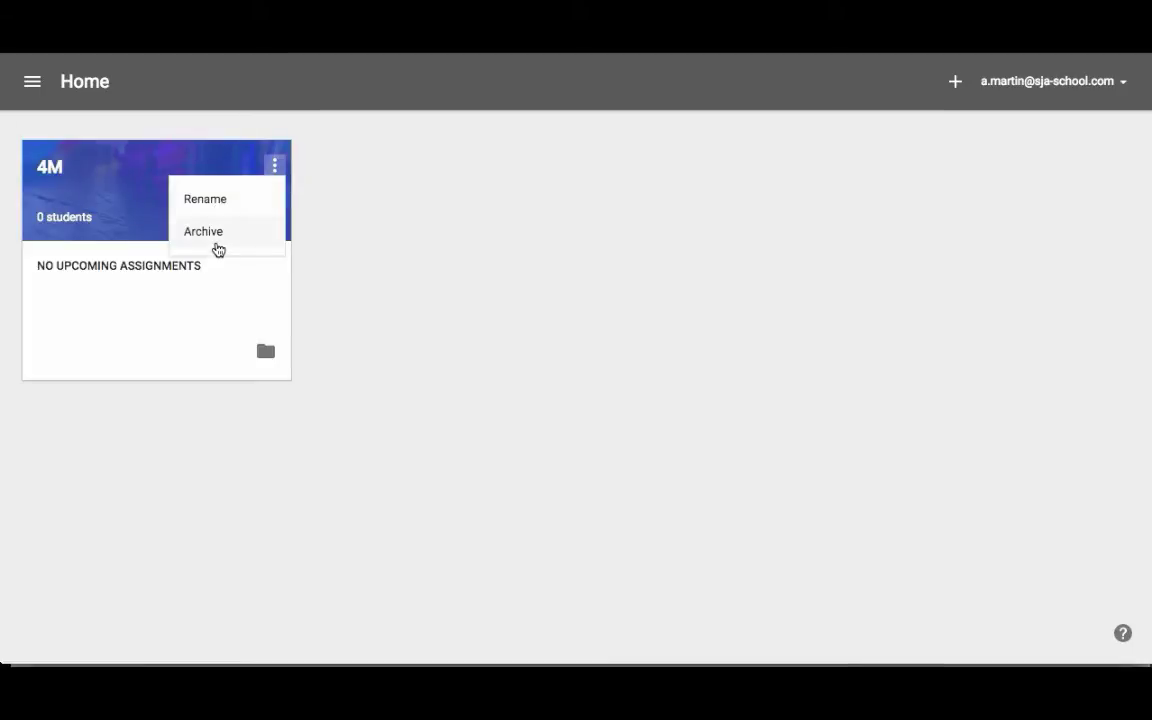
pyautogui.click(100, 270)
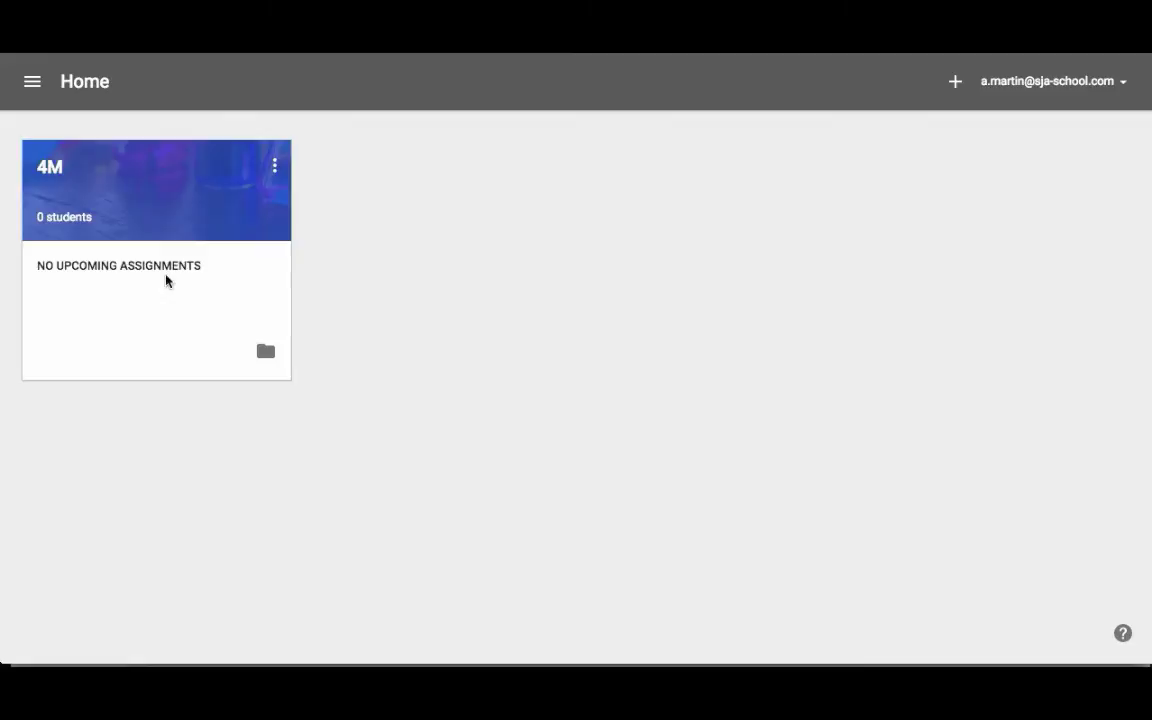
# Step: Open the 4M class folder in Google Drive and view its parent Classroom folder and My Drive
pyautogui.click(266, 354)
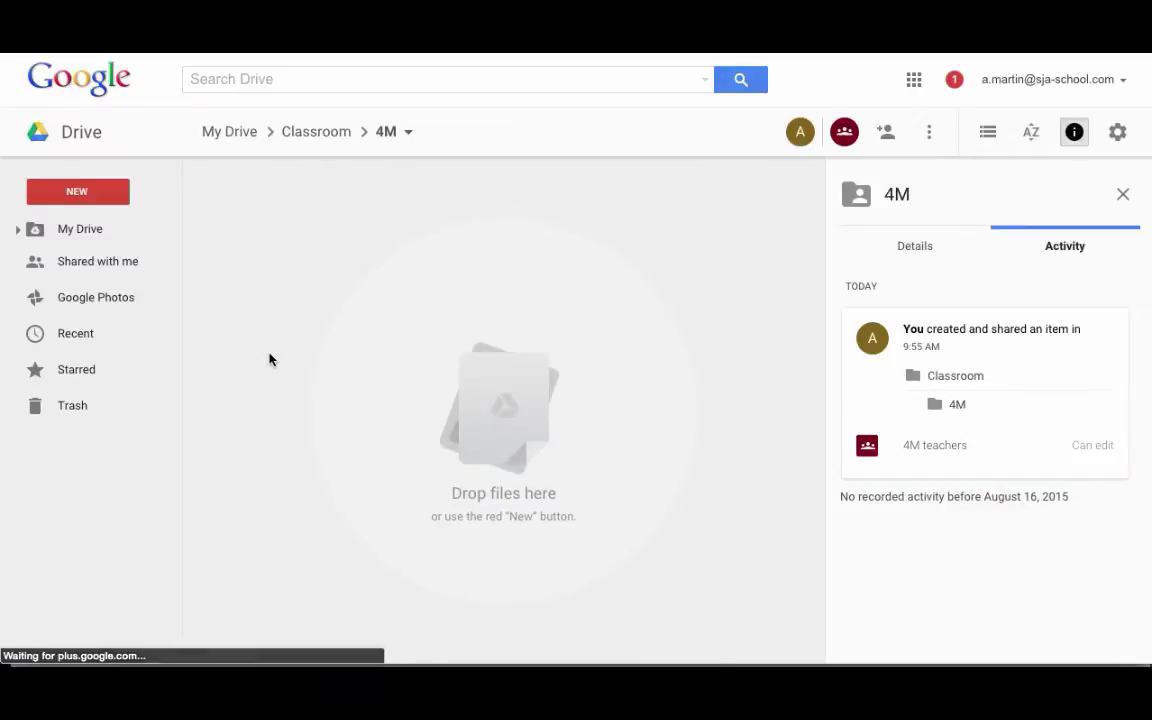
pyautogui.click(325, 136)
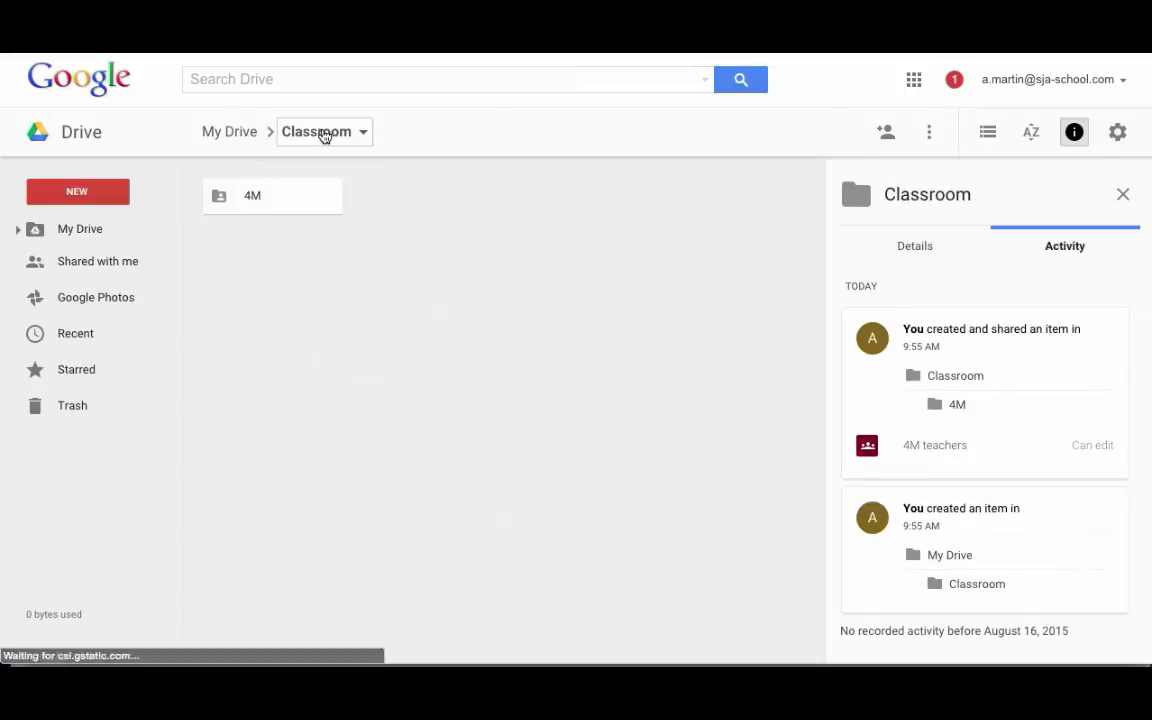
pyautogui.click(236, 132)
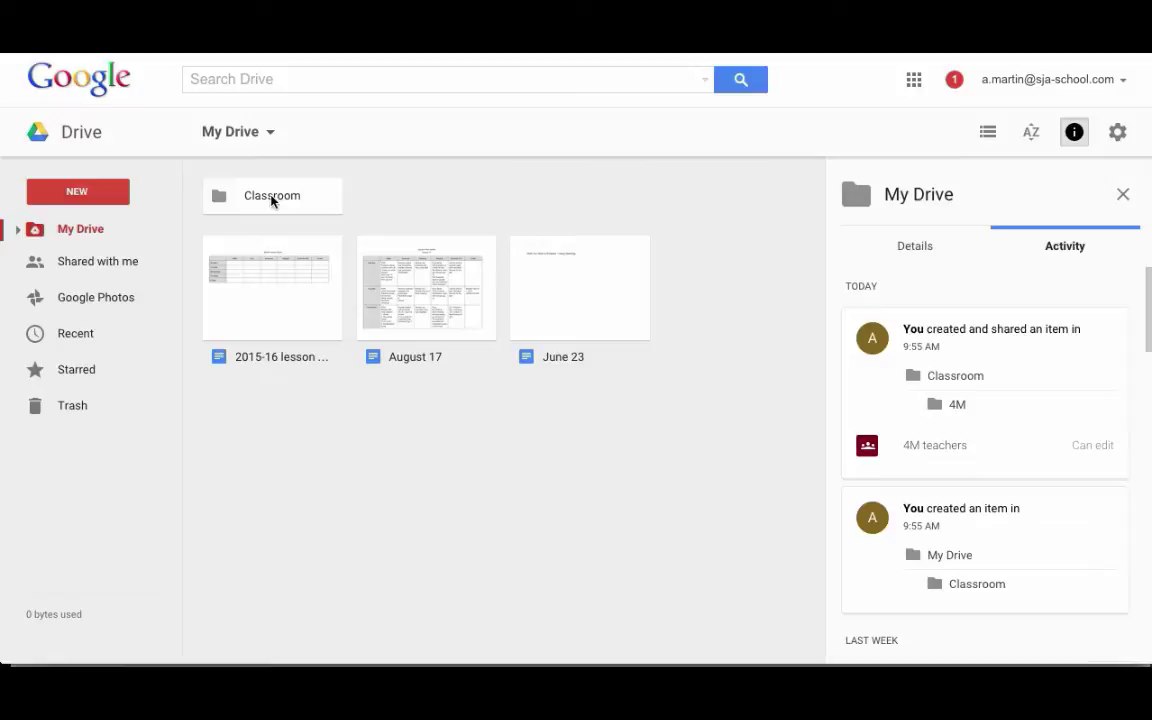
pyautogui.doubleClick(272, 197)
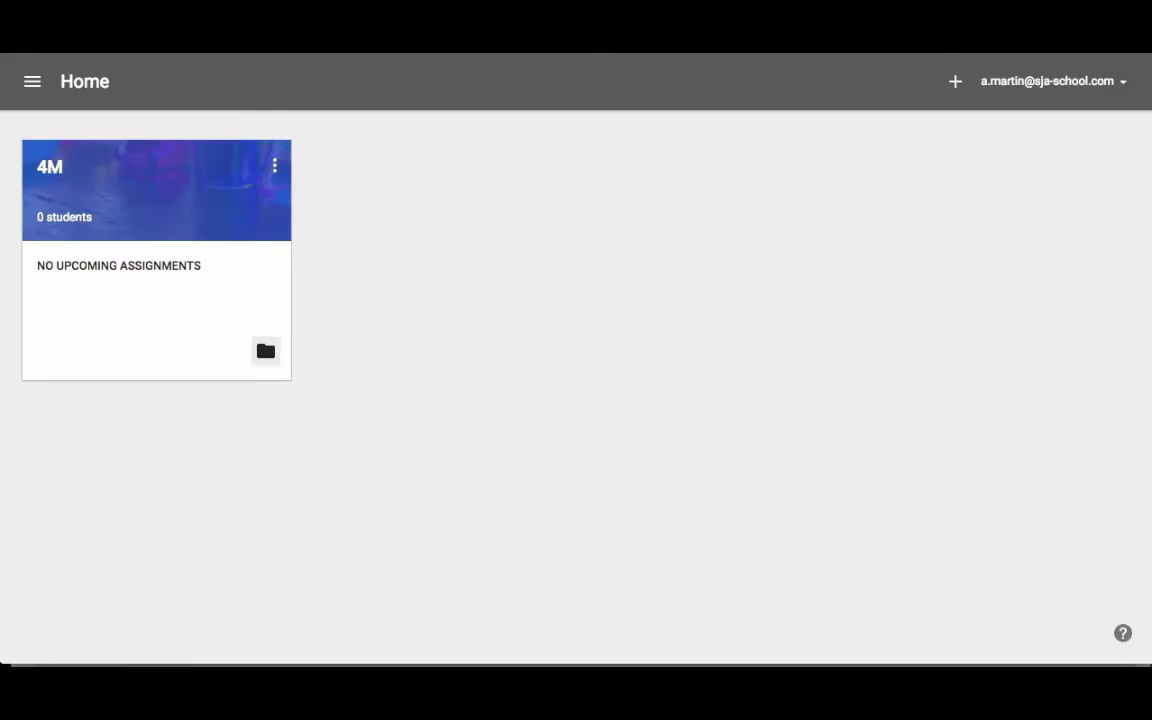
# Step: Back in Google Classroom, view the assignments to review for all classes and the account and notification settings
pyautogui.click(34, 82)
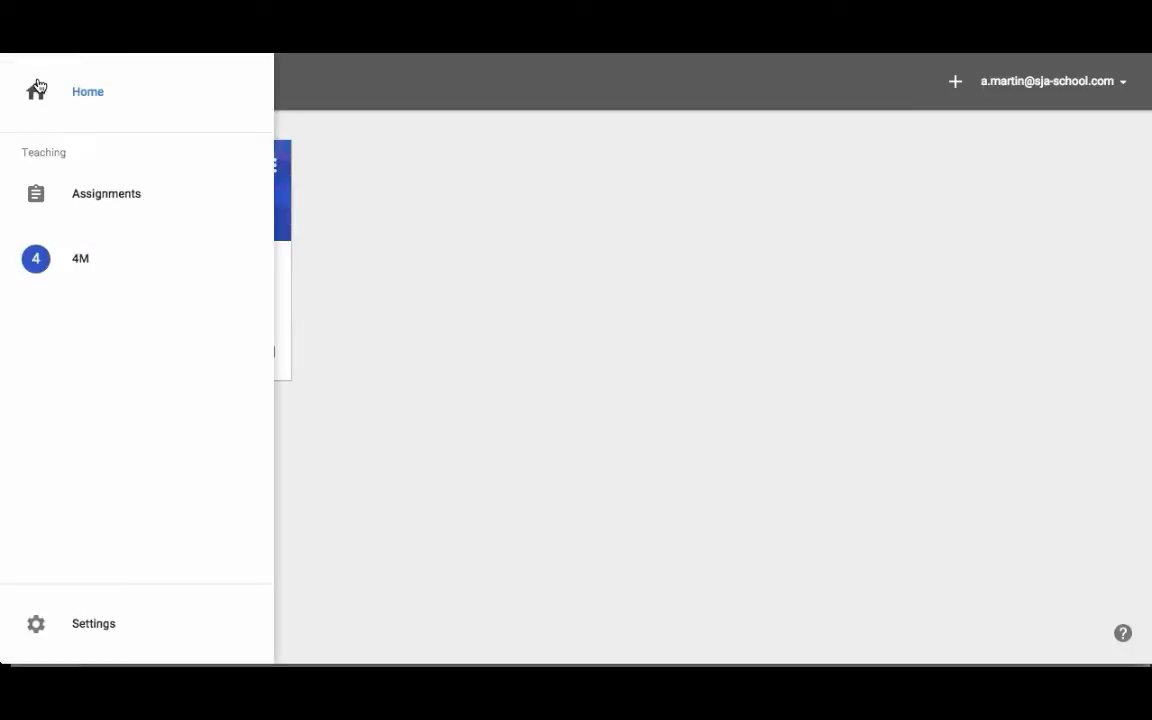
pyautogui.click(89, 212)
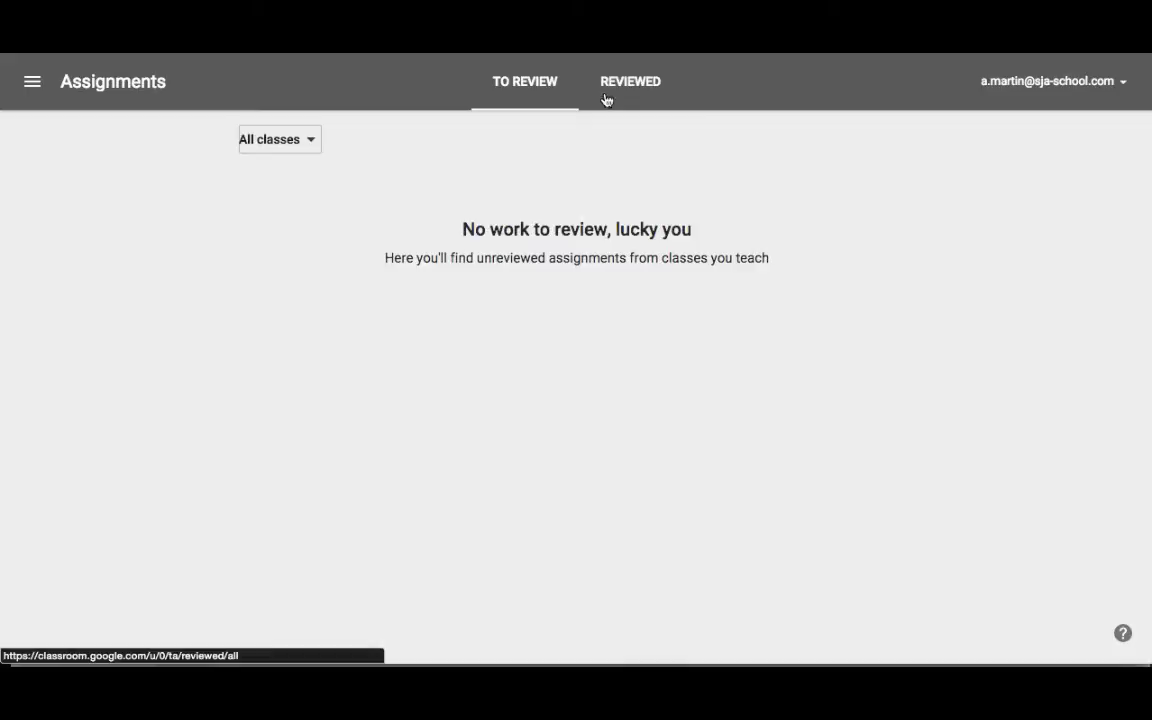
pyautogui.click(35, 84)
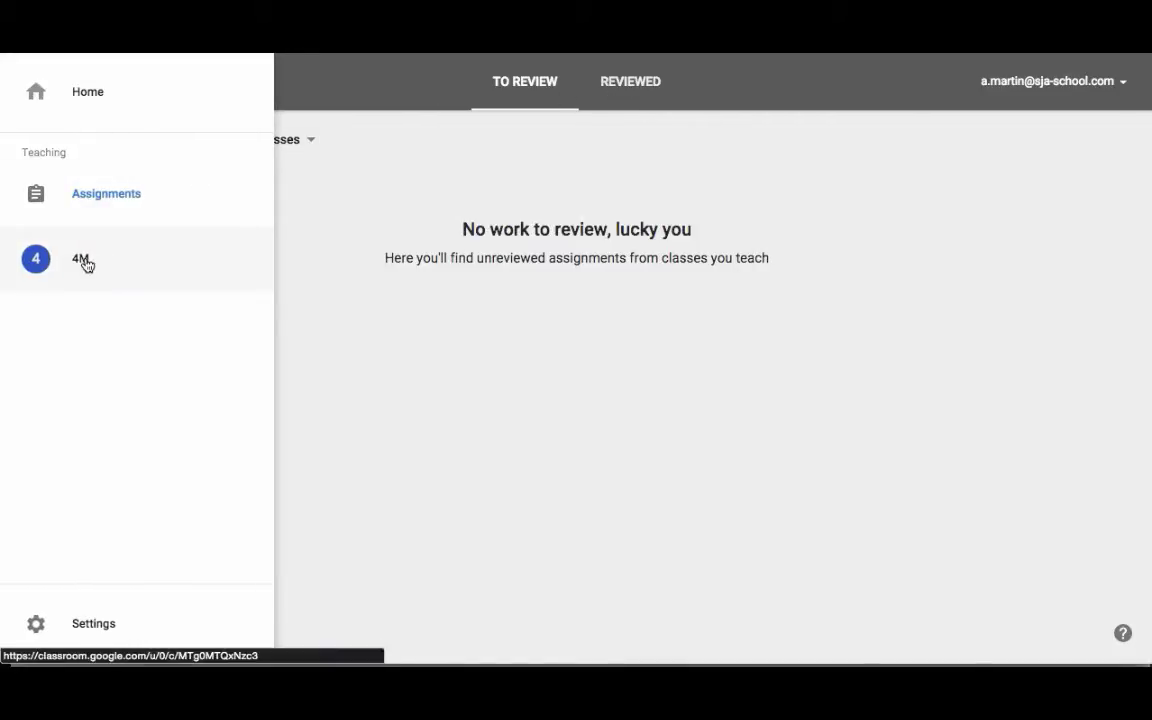
pyautogui.click(95, 624)
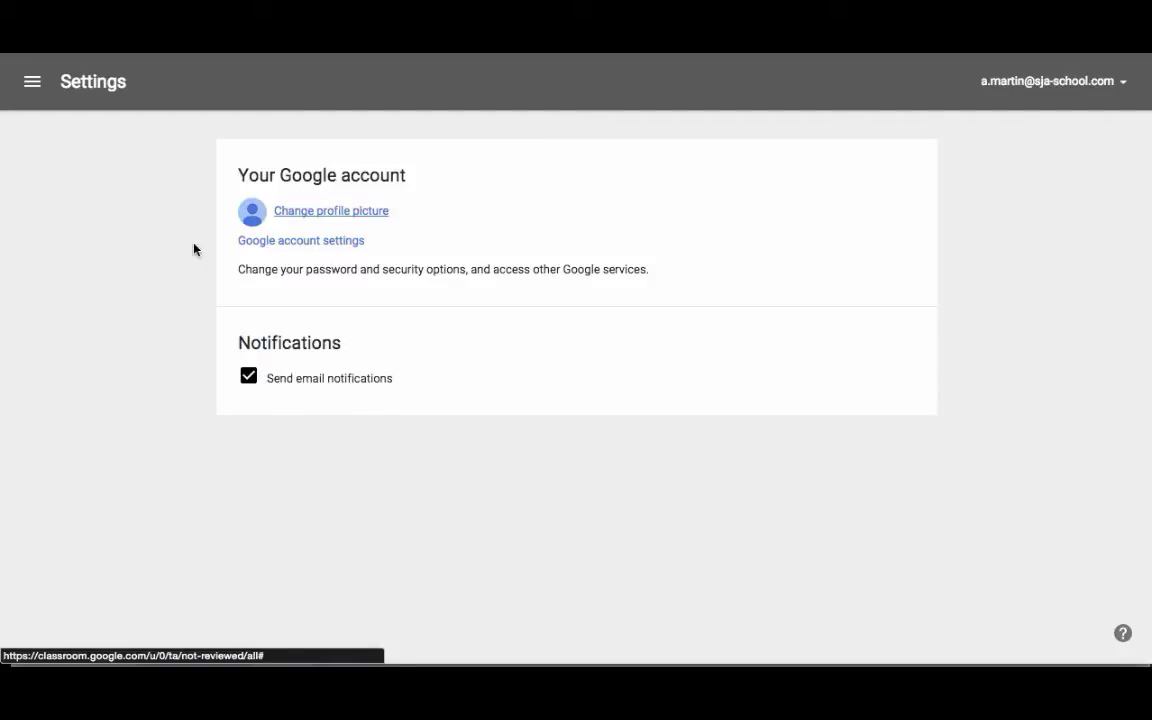
# Step: Open the 4M class and browse the theme gallery and its patterns without choosing a theme
pyautogui.click(31, 81)
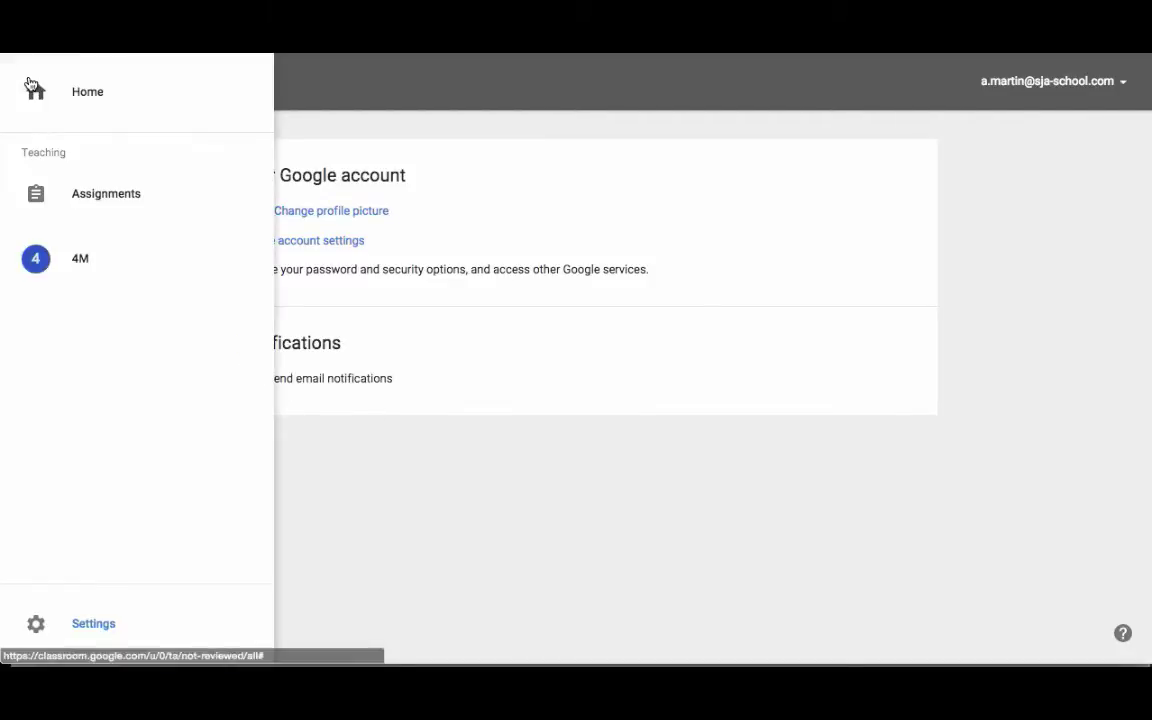
pyautogui.click(87, 263)
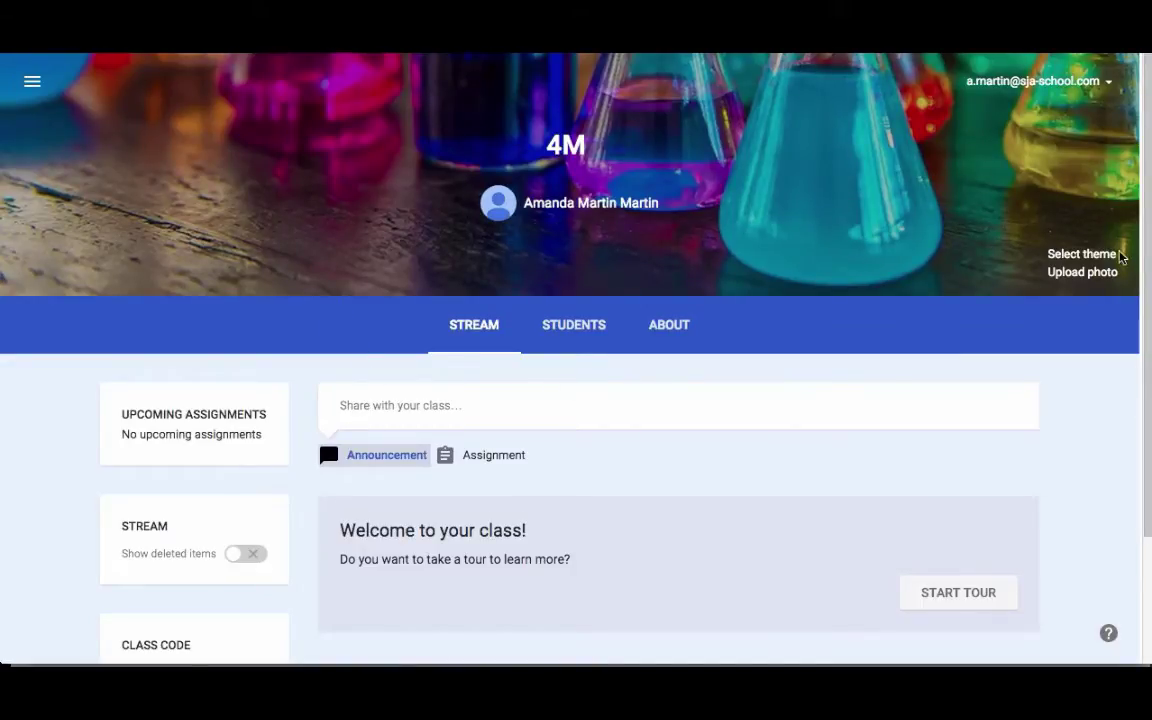
pyautogui.click(1083, 256)
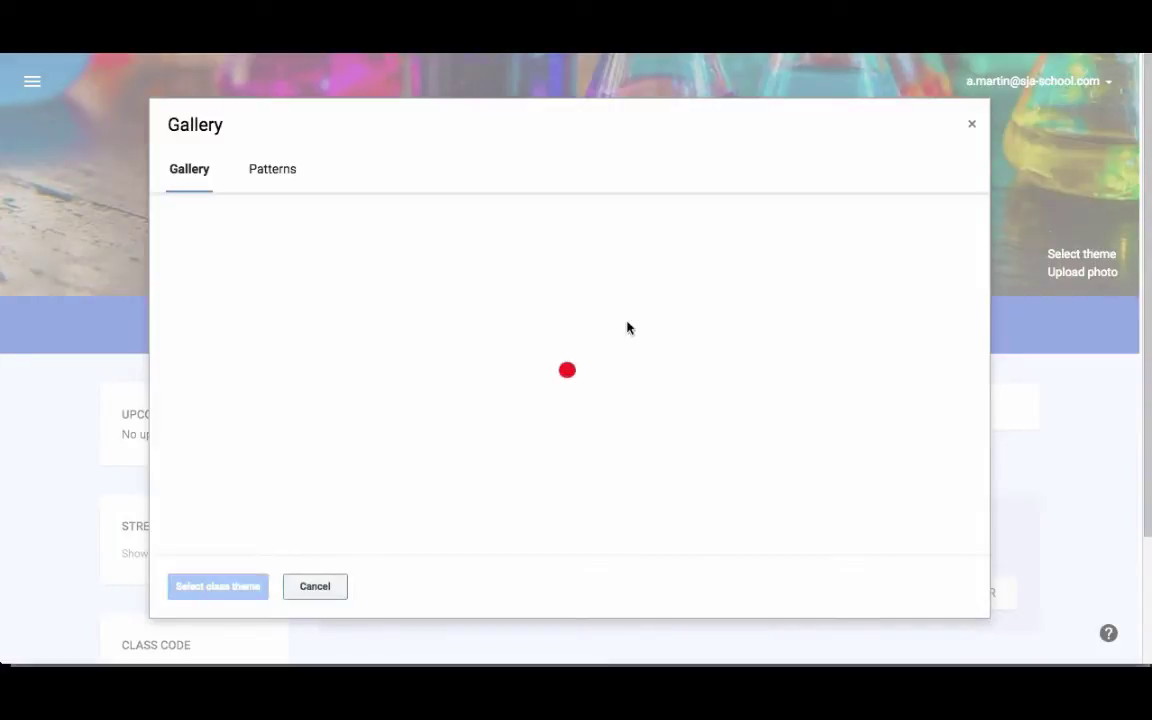
pyautogui.click(275, 171)
pyautogui.click(971, 124)
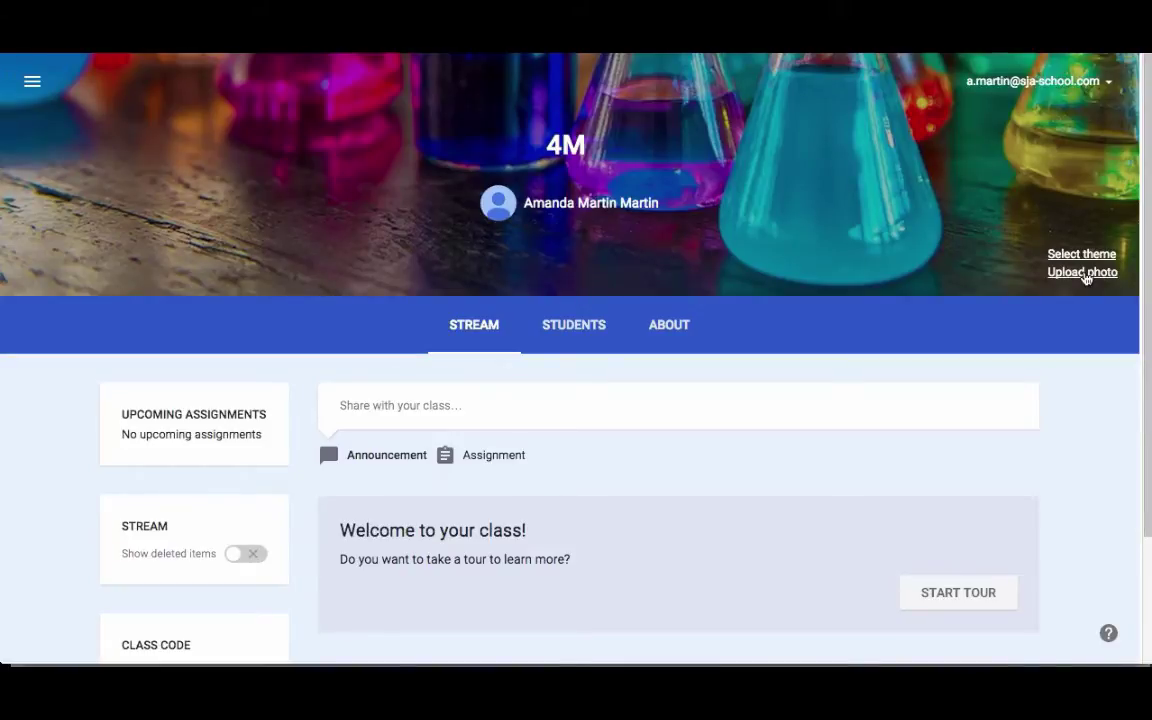
# Step: Open the announcement form in the 4M stream, switch it to a new assignment and dismiss the tour offer
pyautogui.scroll(-3, 838, 365)
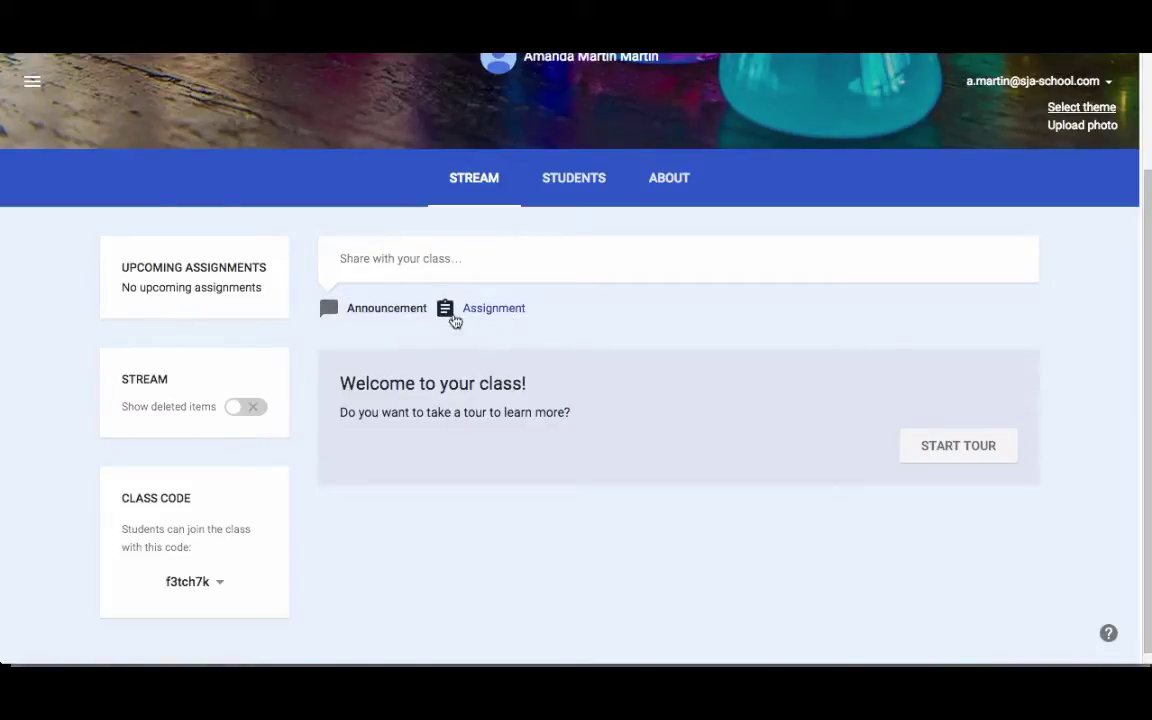
pyautogui.click(400, 312)
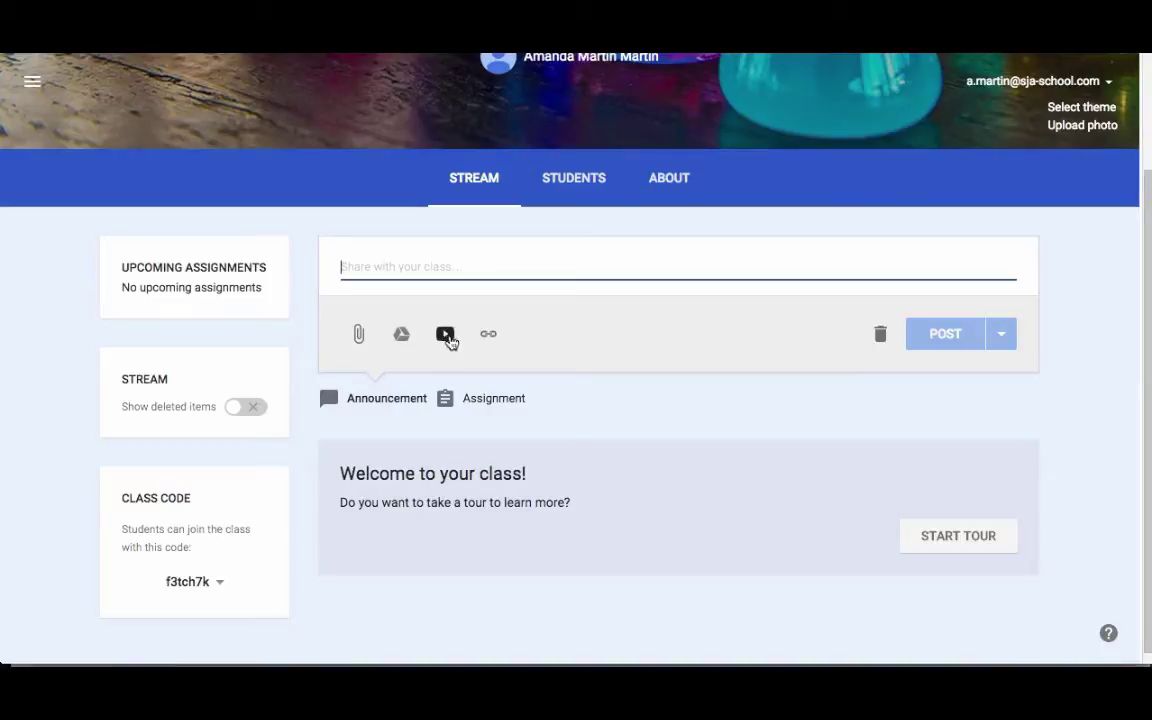
pyautogui.click(497, 400)
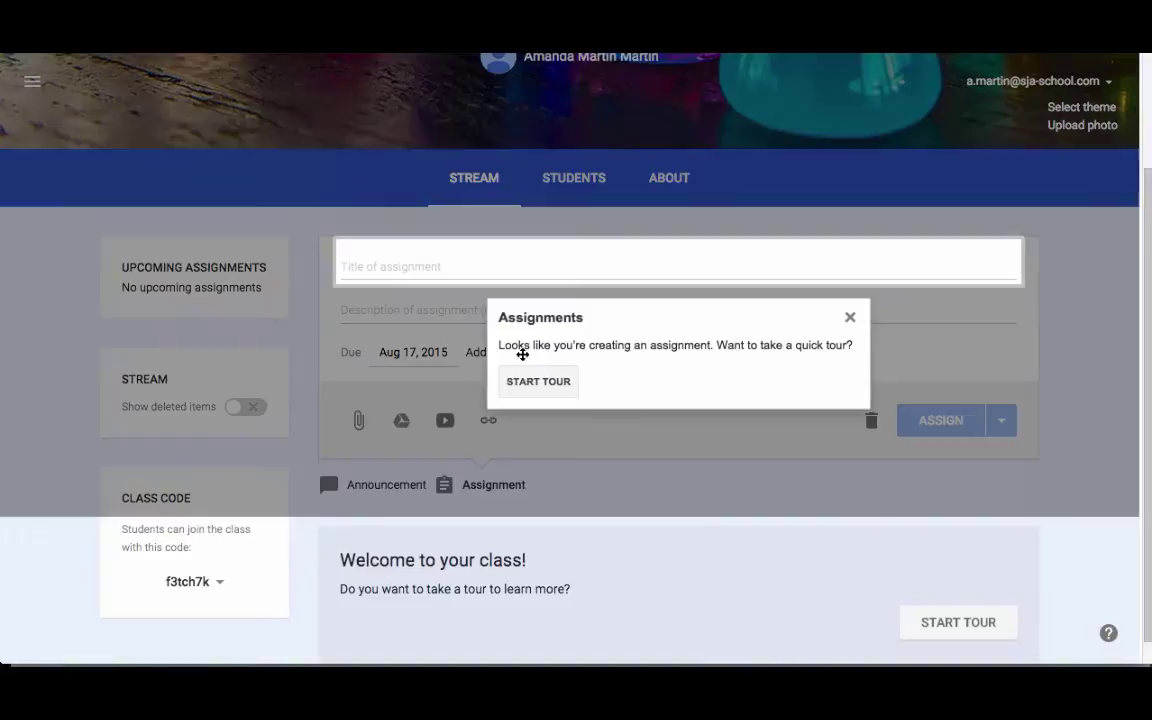
pyautogui.click(850, 319)
# Step: Examine the new assignment's title, description, due date and due time fields without filling them in
pyautogui.click(399, 268)
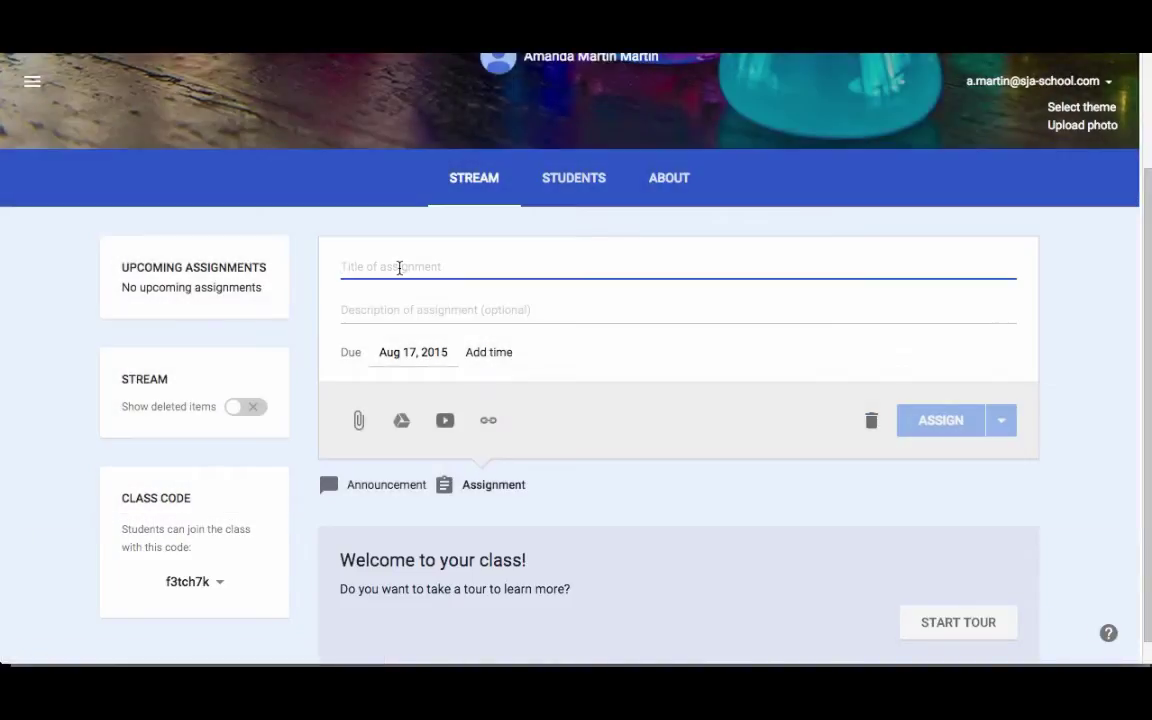
pyautogui.click(376, 306)
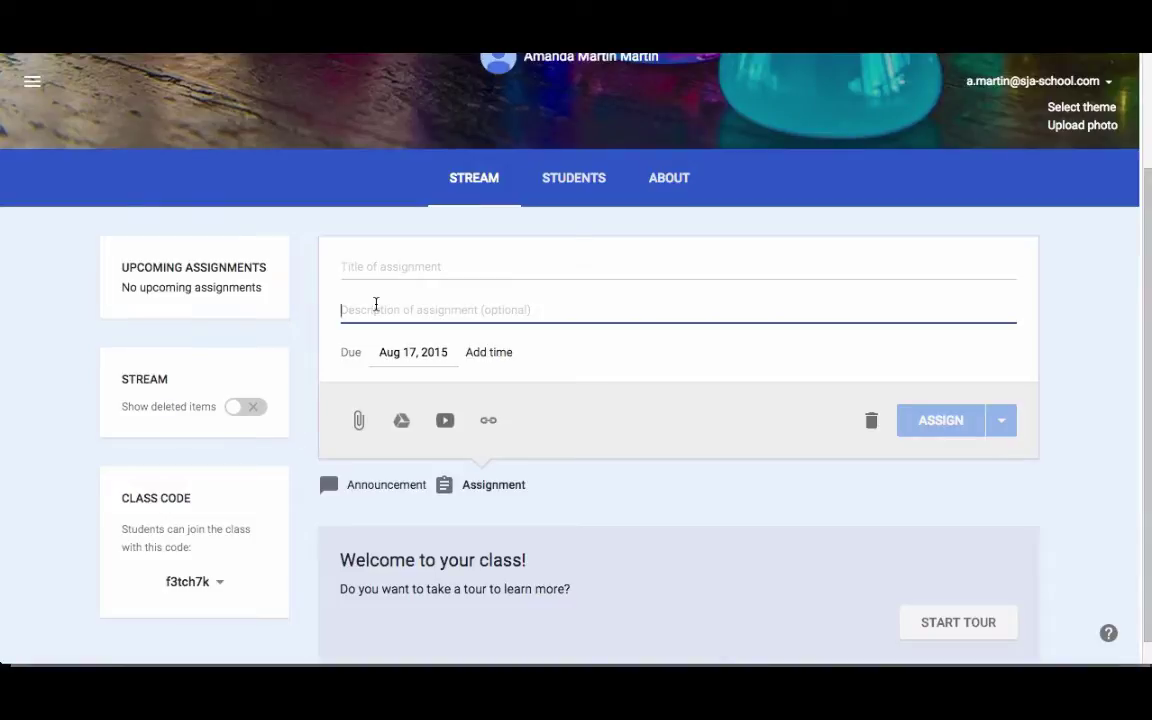
pyautogui.click(430, 352)
pyautogui.click(517, 353)
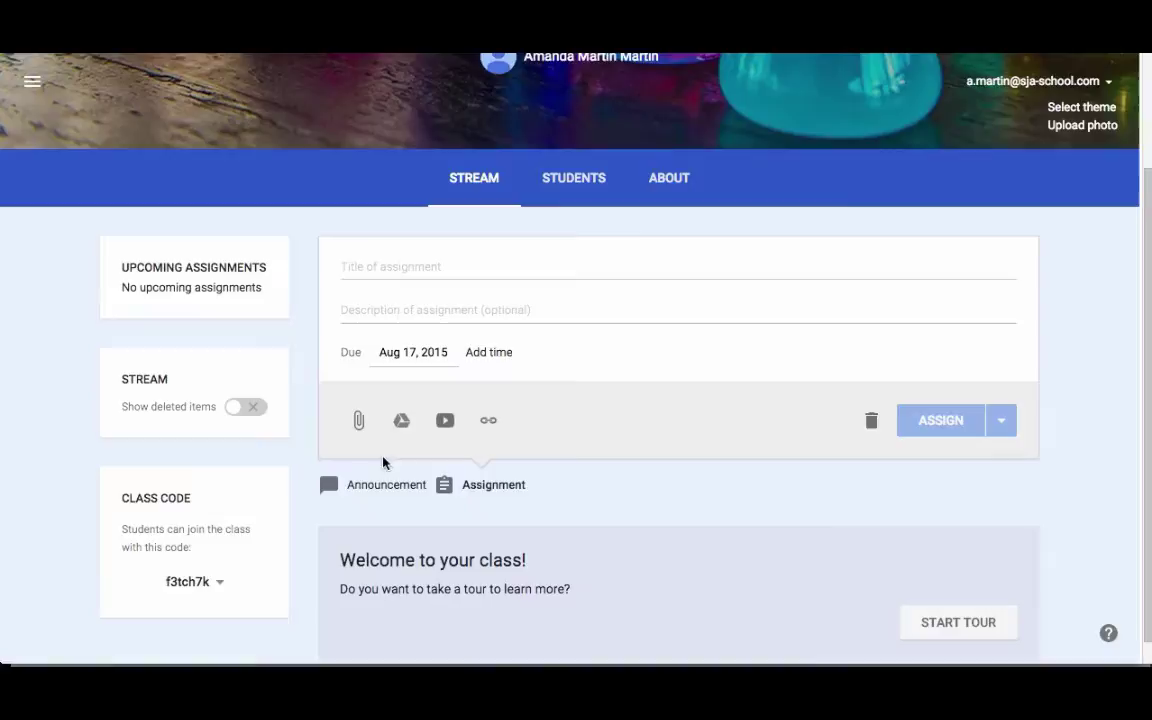
# Step: Look at the assignment's attachment sources for uploaded, starred and My Drive files without adding any
pyautogui.click(359, 424)
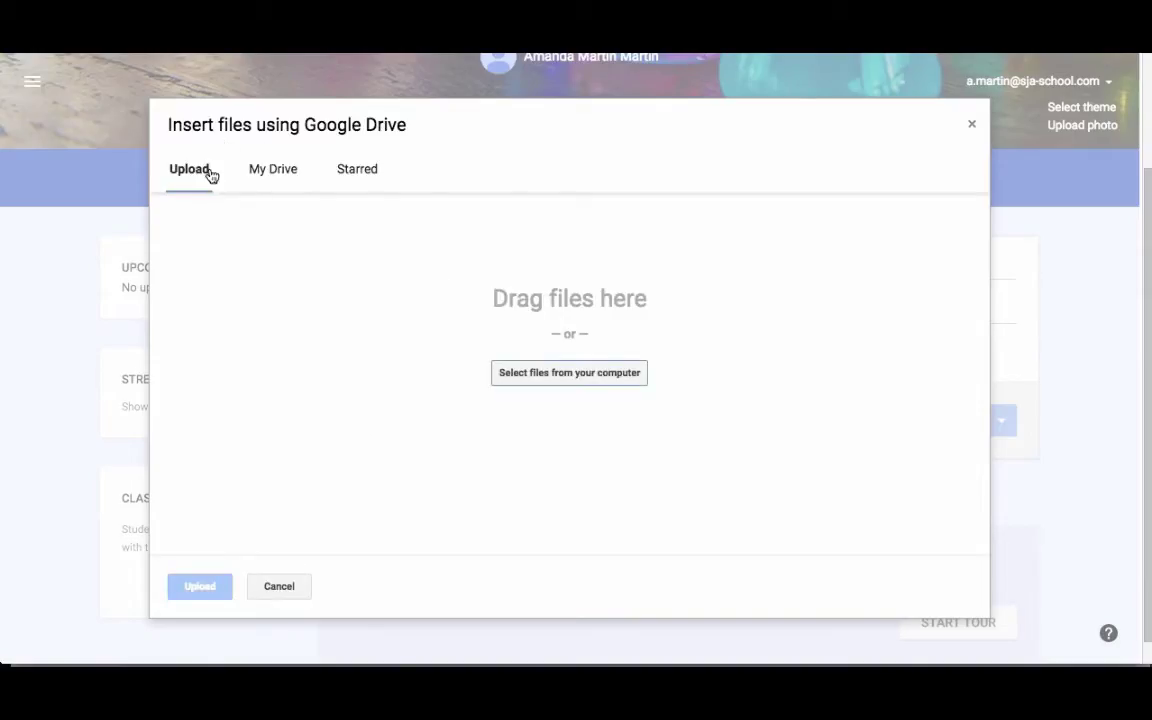
pyautogui.click(357, 170)
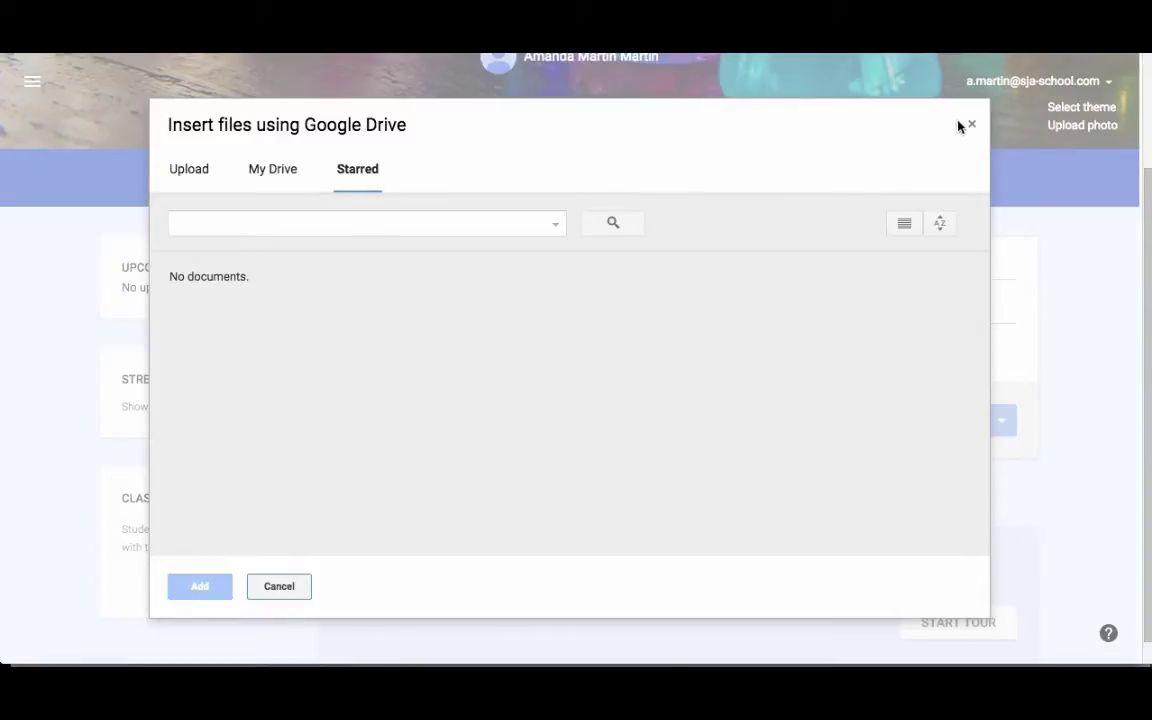
pyautogui.click(972, 128)
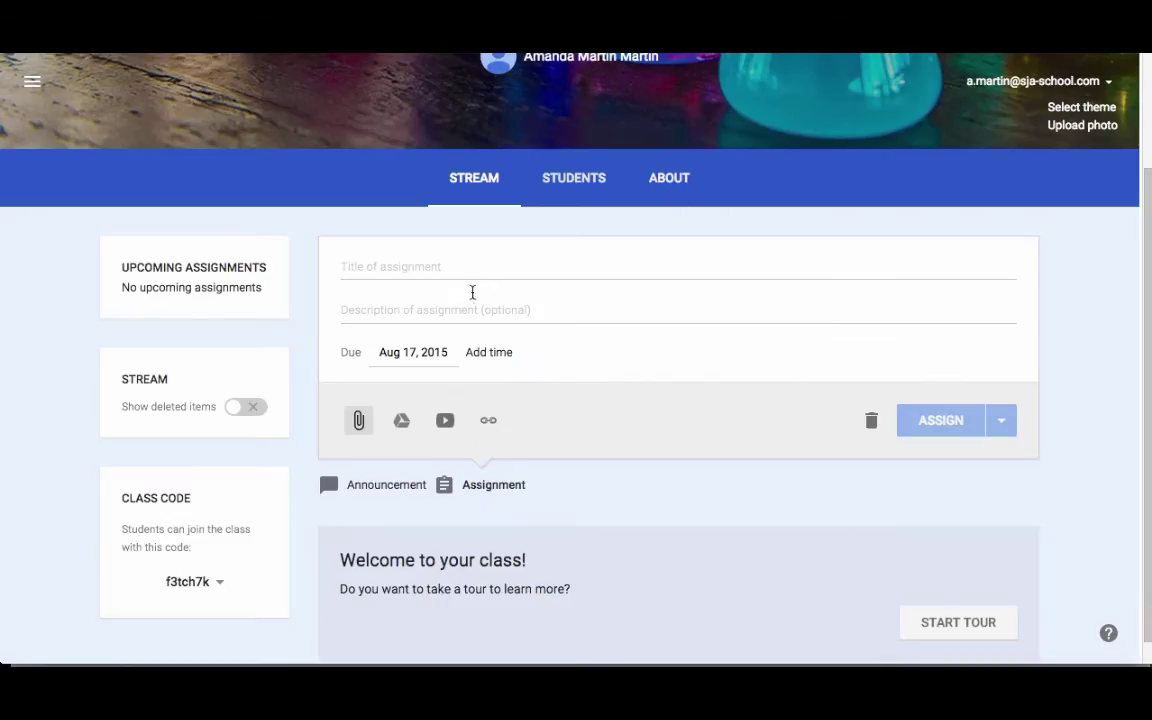
pyautogui.click(402, 423)
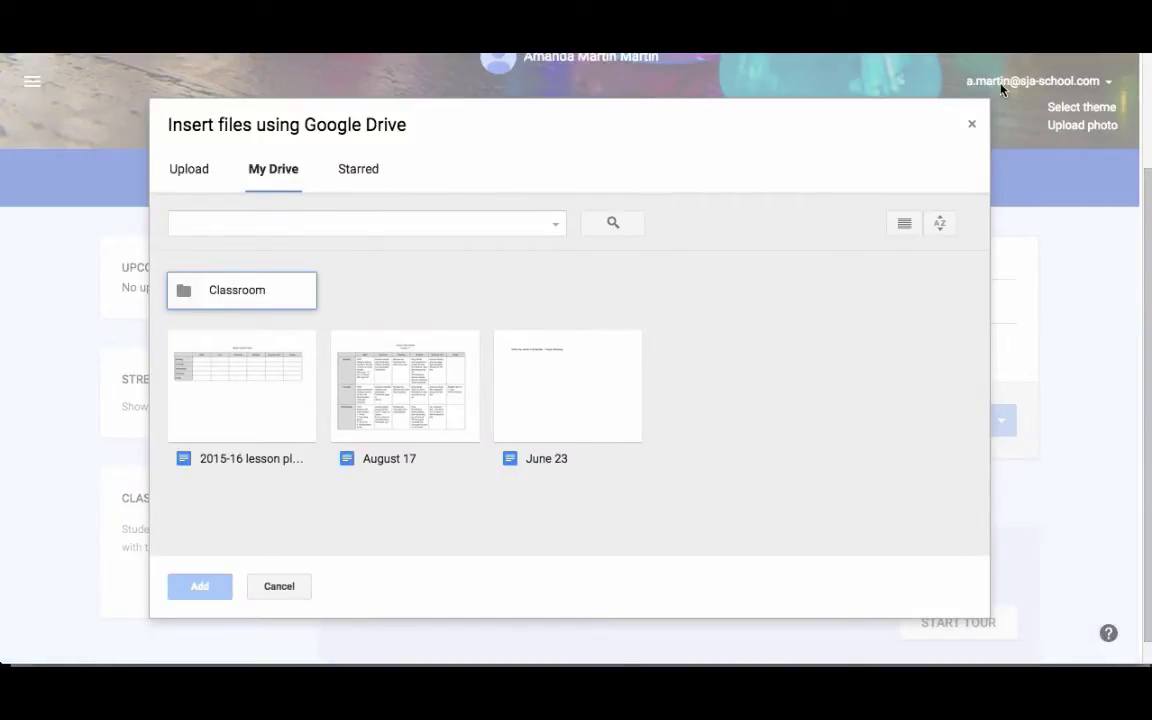
pyautogui.click(971, 124)
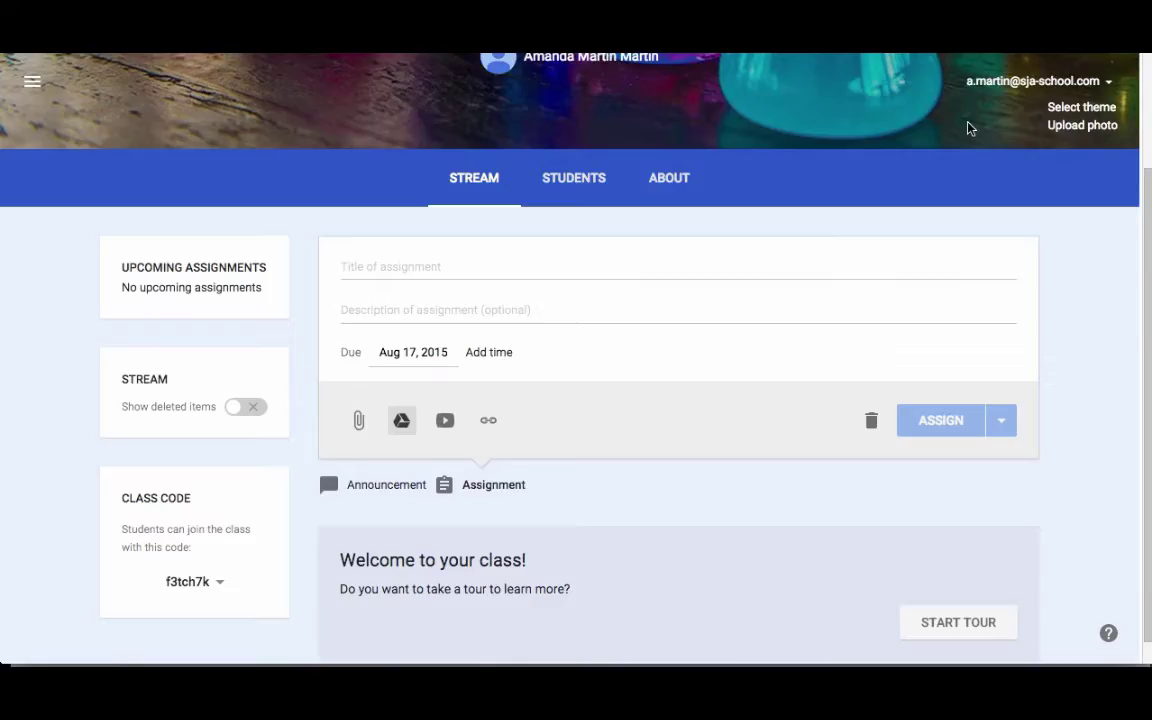
# Step: Look at the assignment's YouTube video search, video URL and web link attachment options without adding anything
pyautogui.click(445, 424)
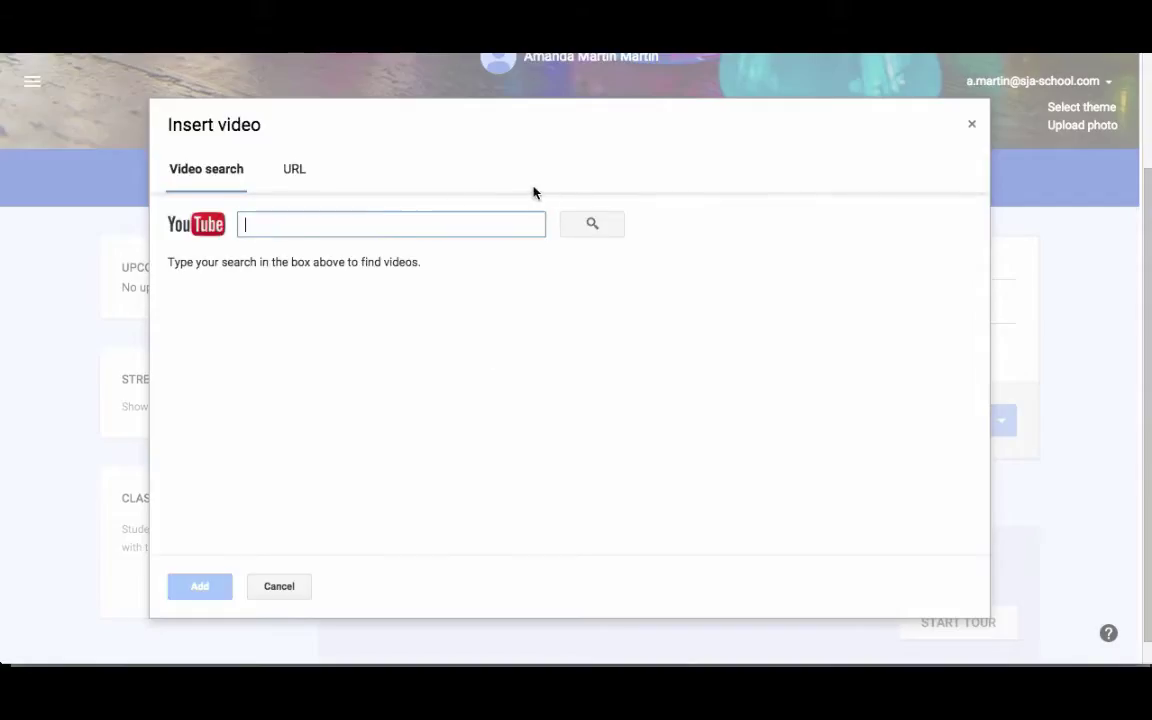
pyautogui.click(296, 176)
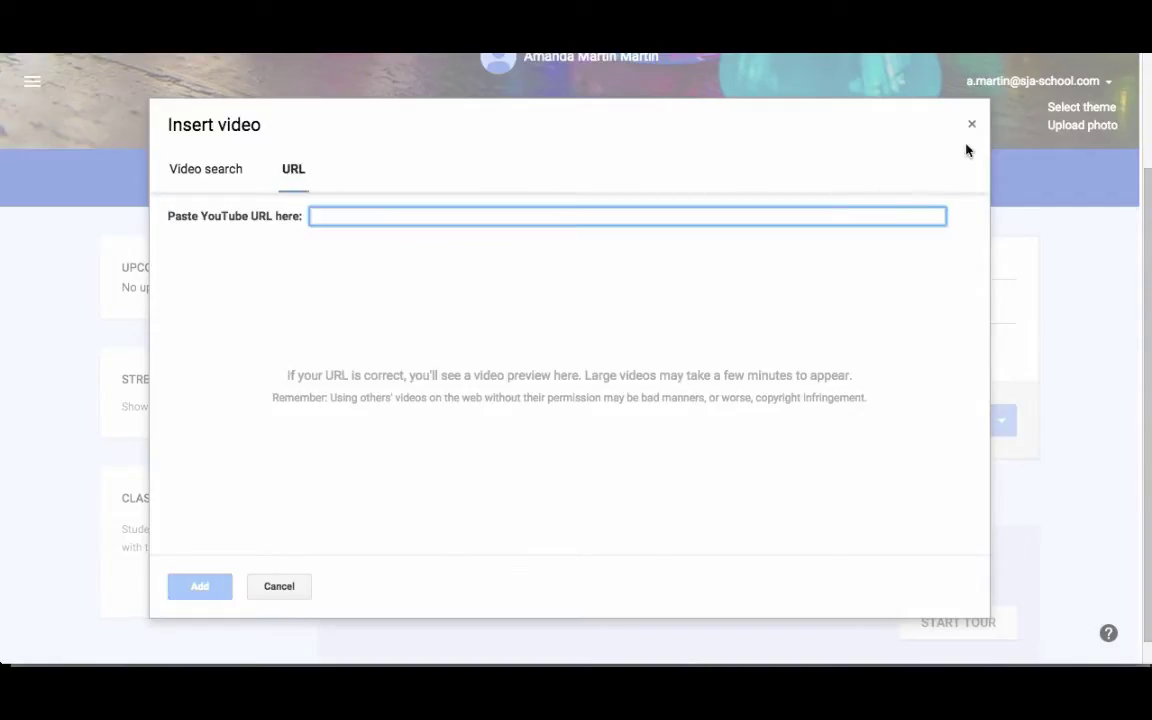
pyautogui.click(970, 124)
pyautogui.click(489, 425)
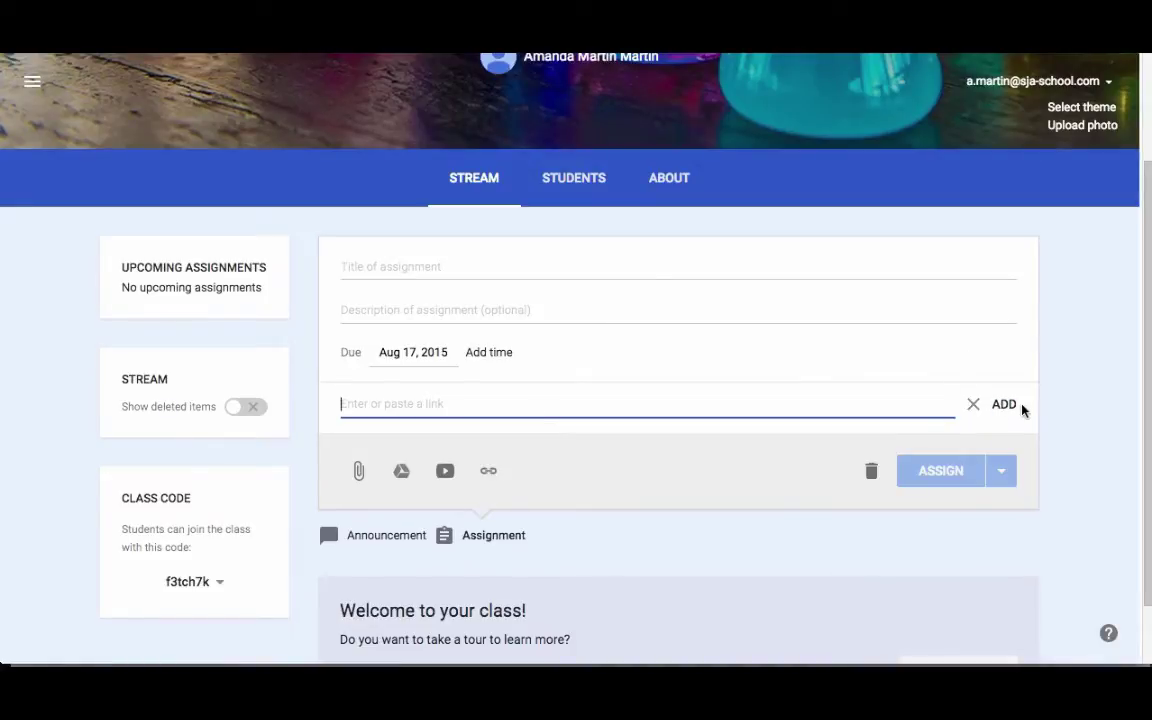
pyautogui.click(973, 404)
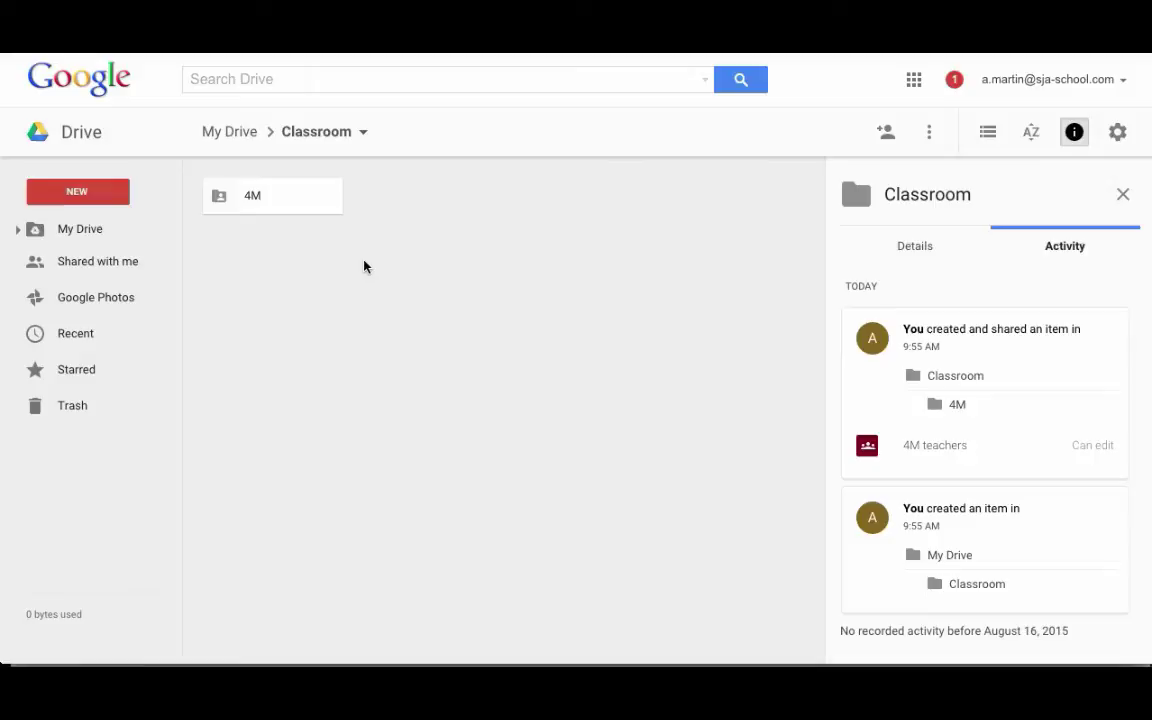
# Step: Switch to Google Drive and create a new Google Docs document in the 4M folder inside Classroom
pyautogui.doubleClick(274, 200)
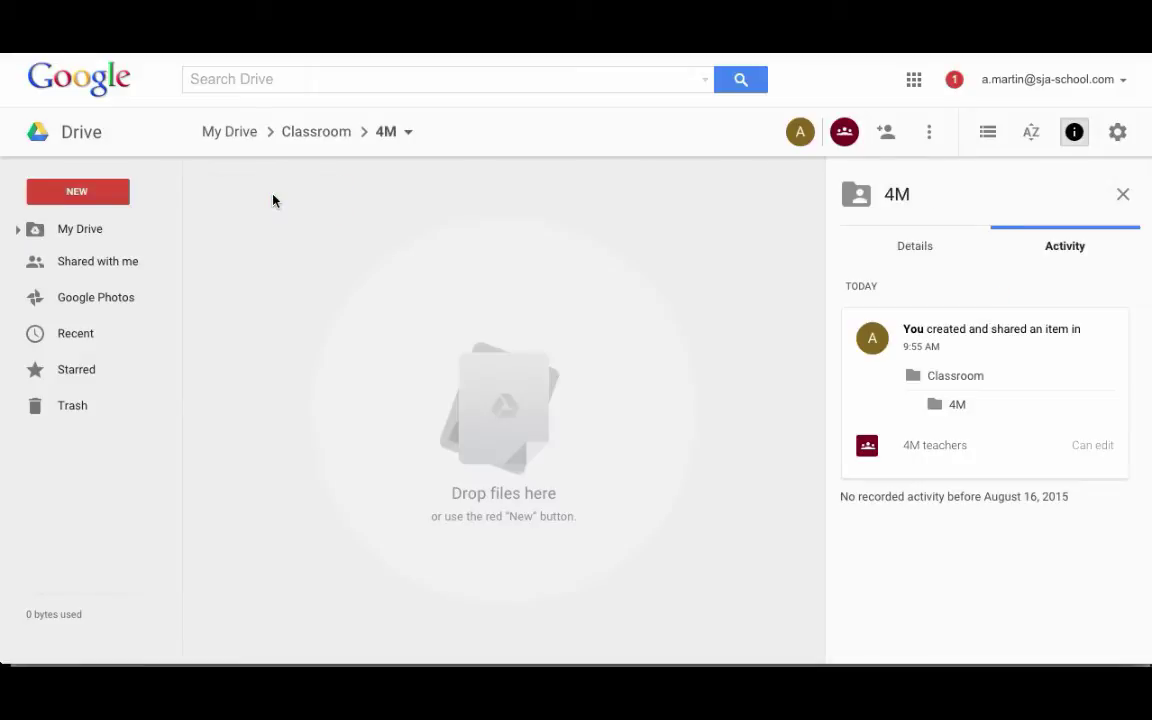
pyautogui.click(102, 192)
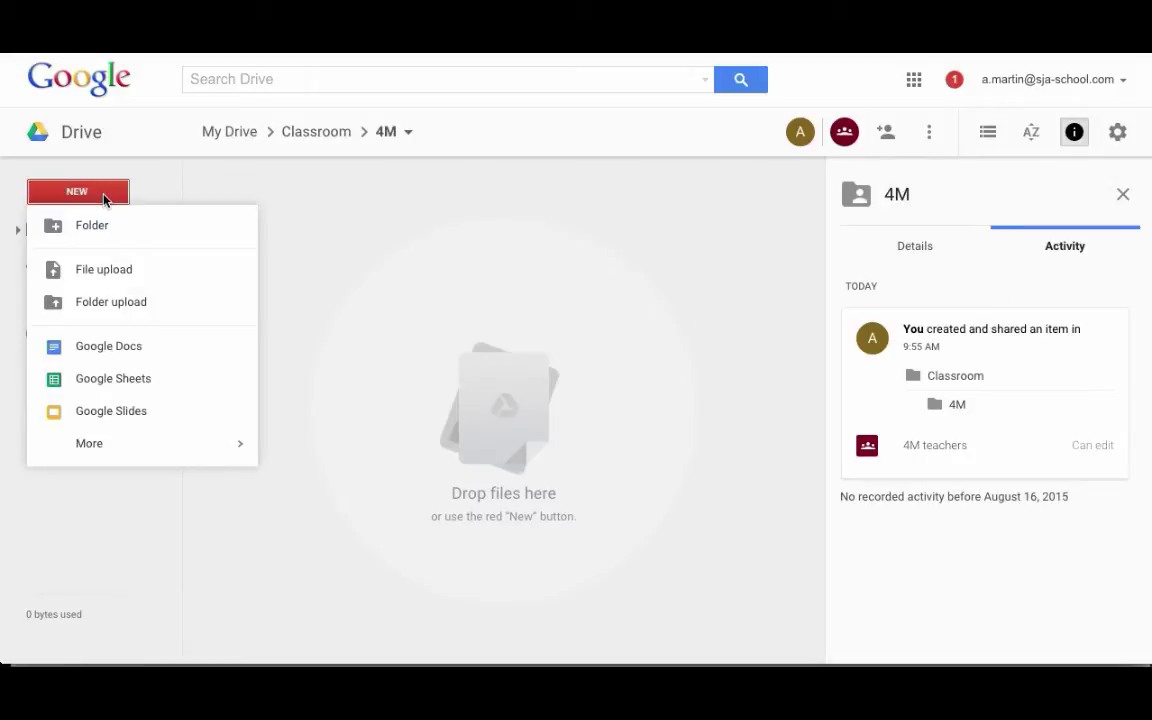
pyautogui.click(127, 366)
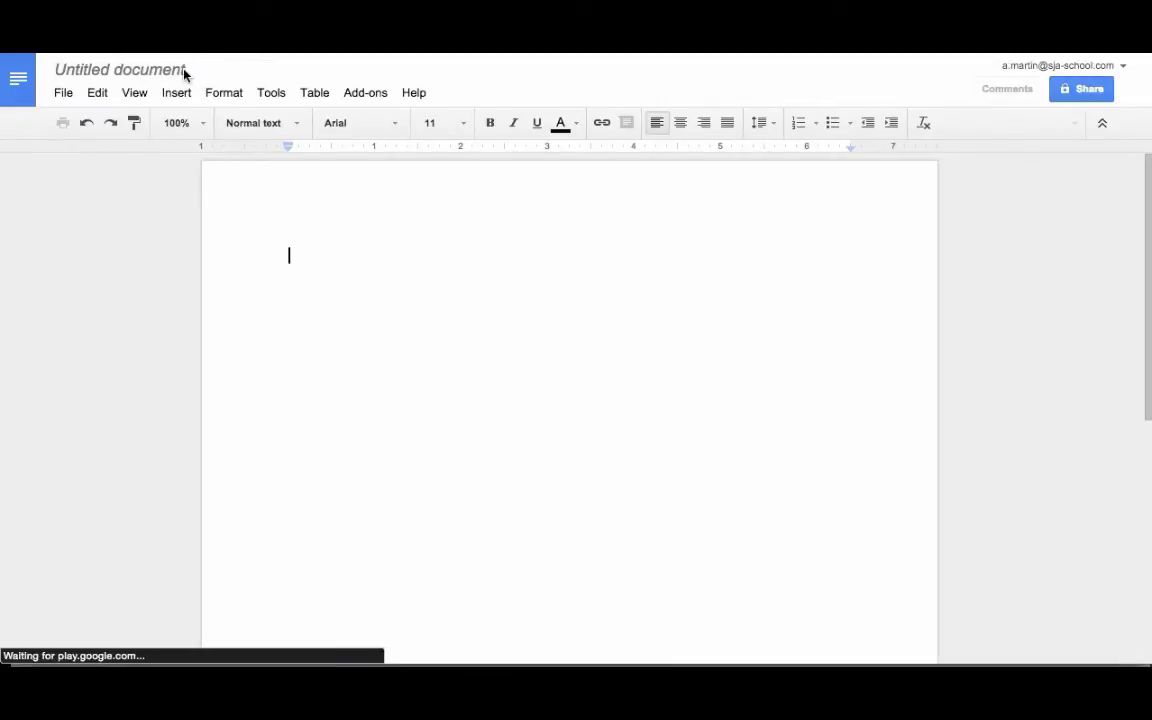
# Step: Rename the new document Demo Doc and enter some filler text in its body
pyautogui.click(159, 72)
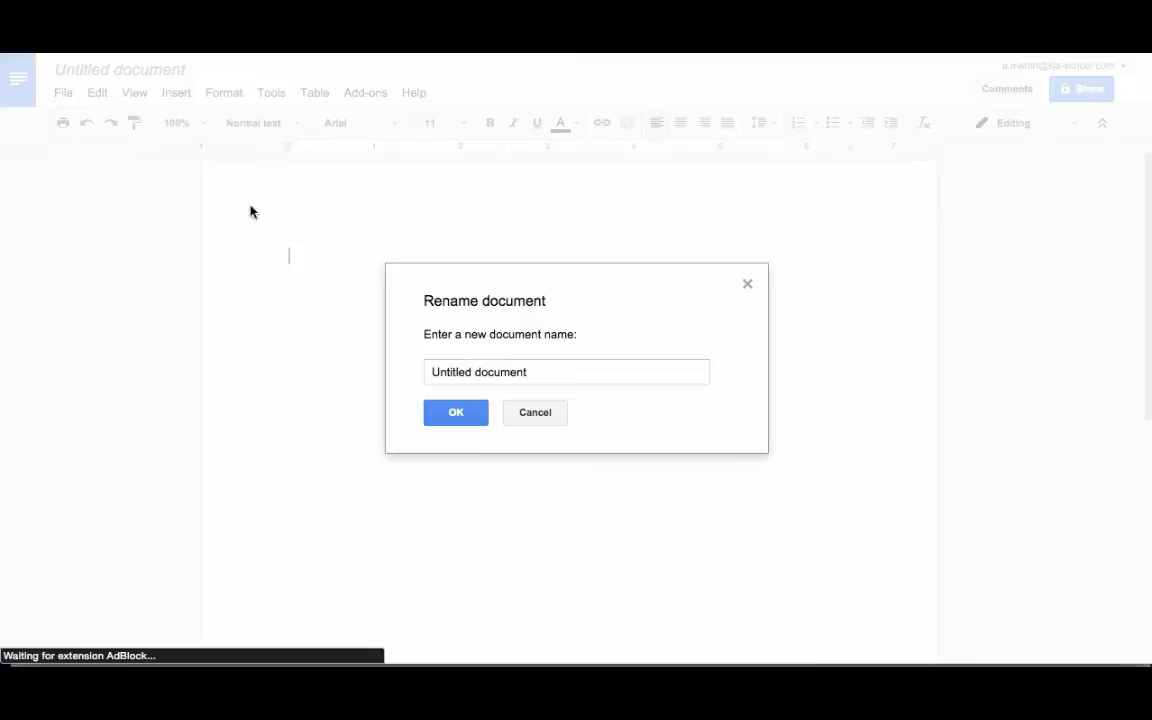
pyautogui.moveTo(543, 368); pyautogui.dragTo(306, 370)
pyautogui.write('Demo ')
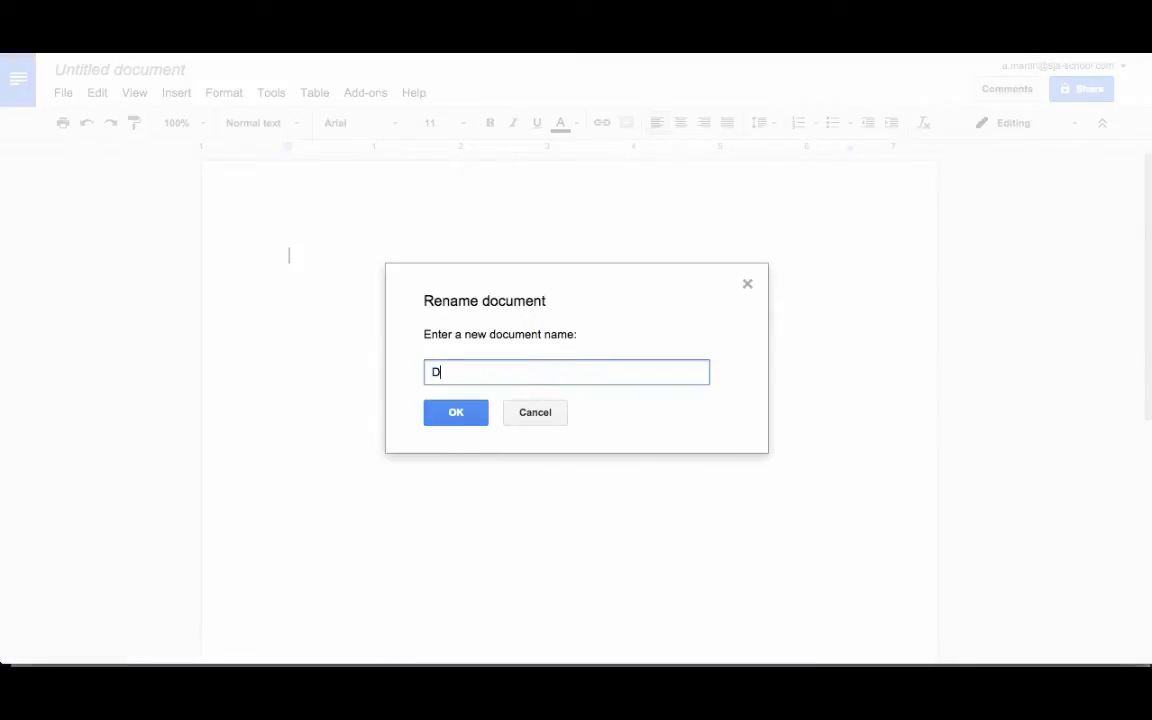
pyautogui.write('Doc')
pyautogui.click(455, 414)
pyautogui.write('kdfj;laksjdfl;kajs;lfkj')
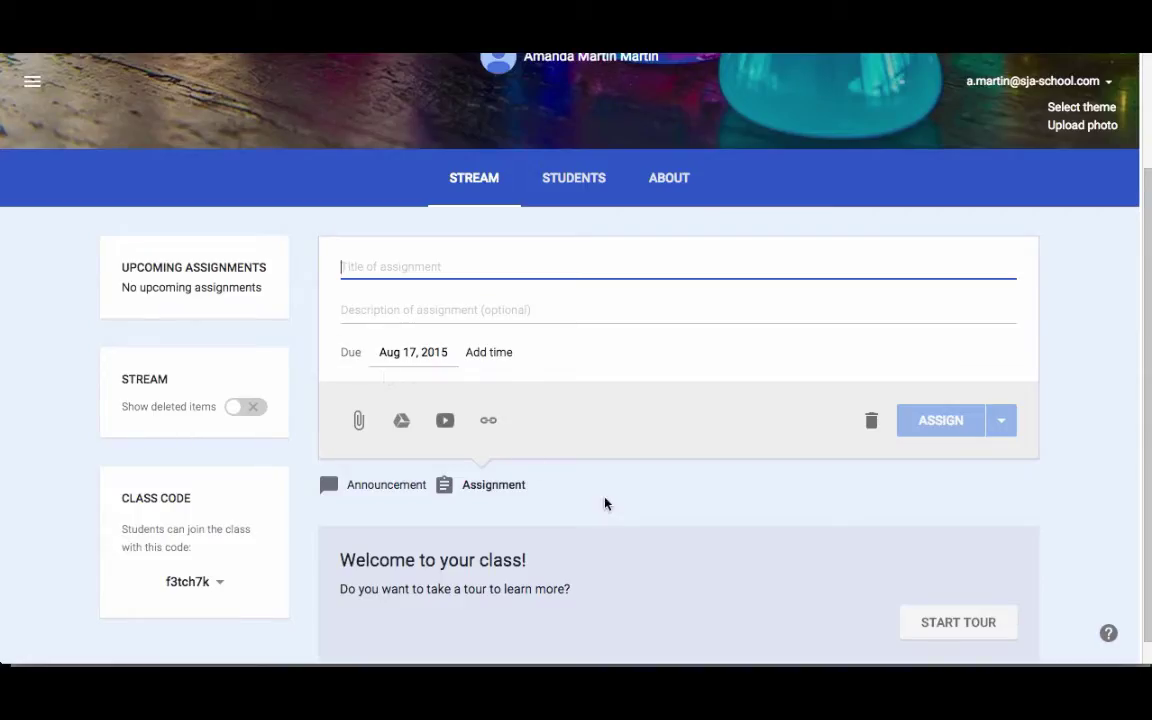
# Step: Return to the Google Classroom assignment and attach Demo Doc from the Classroom > 4M folder in My Drive
pyautogui.click(402, 421)
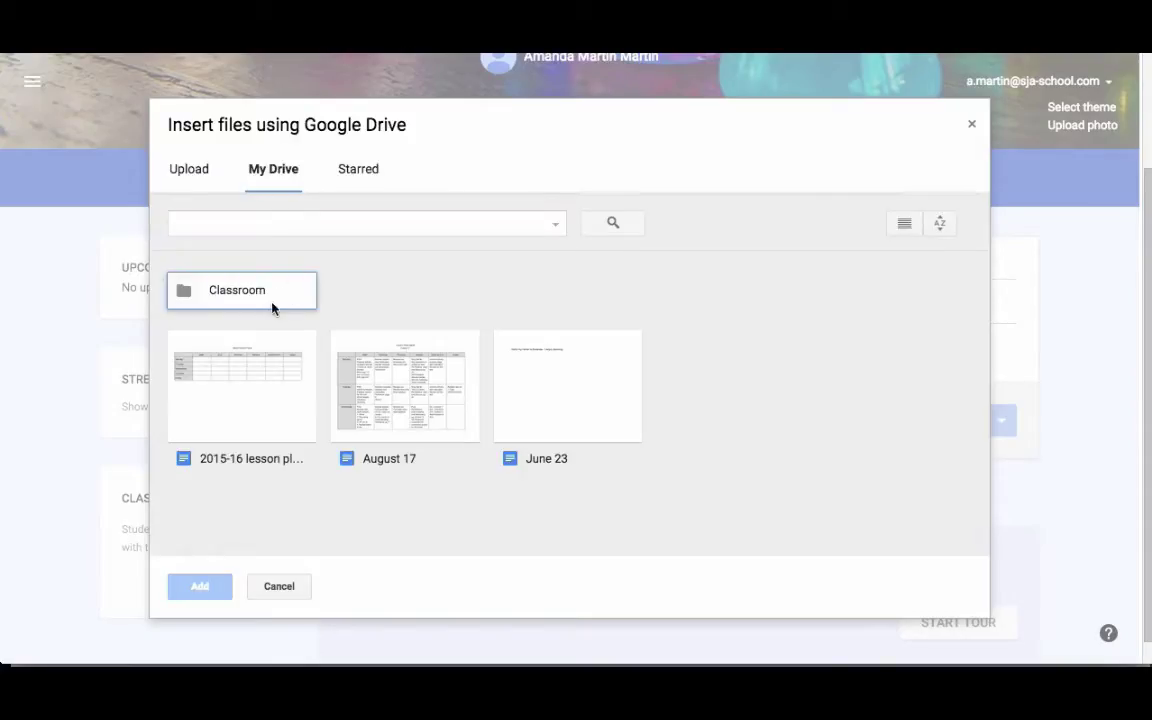
pyautogui.doubleClick(272, 305)
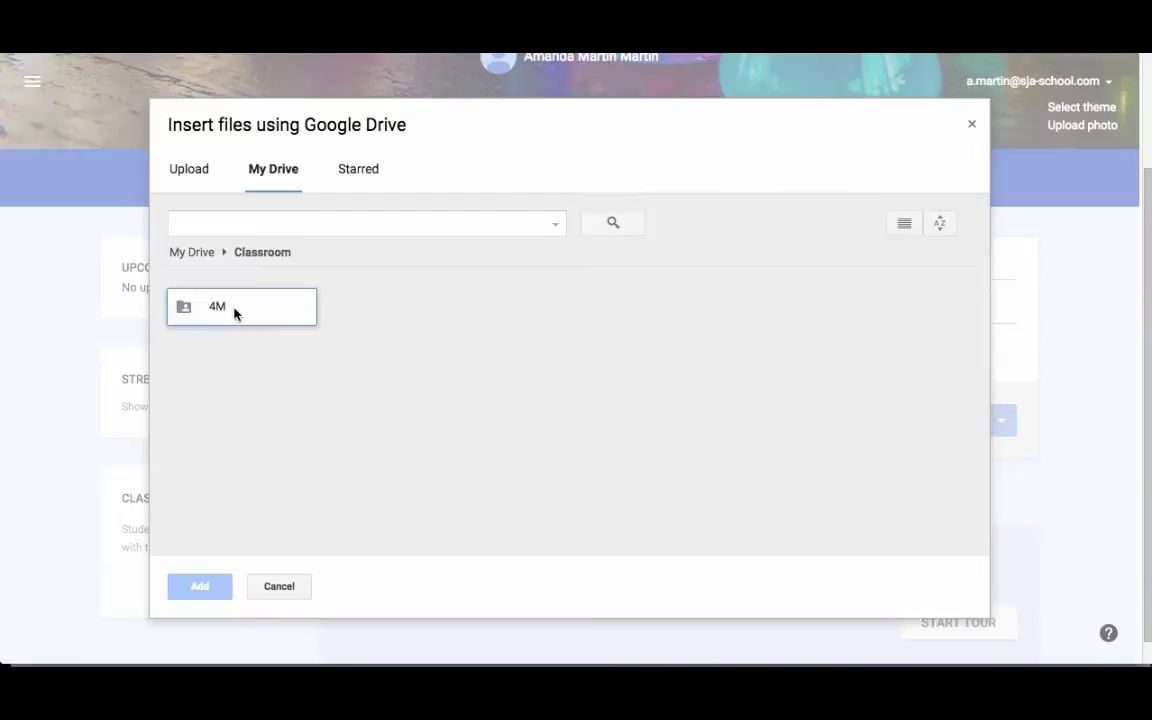
pyautogui.doubleClick(234, 314)
pyautogui.click(245, 378)
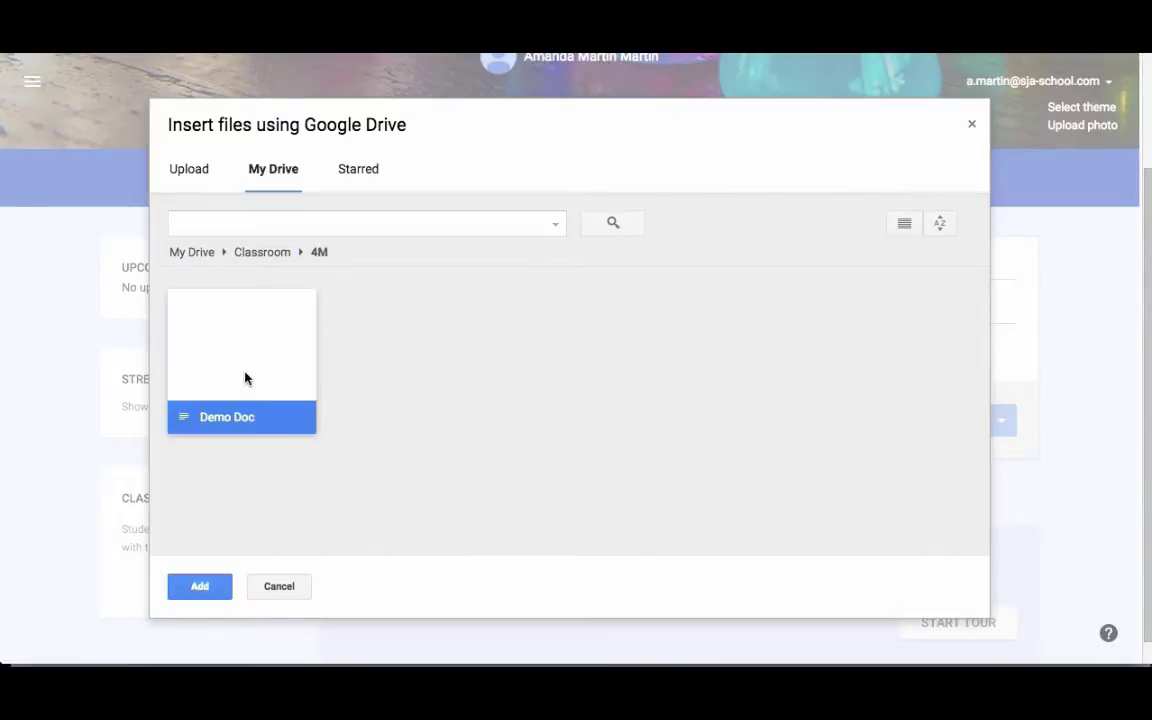
pyautogui.click(206, 590)
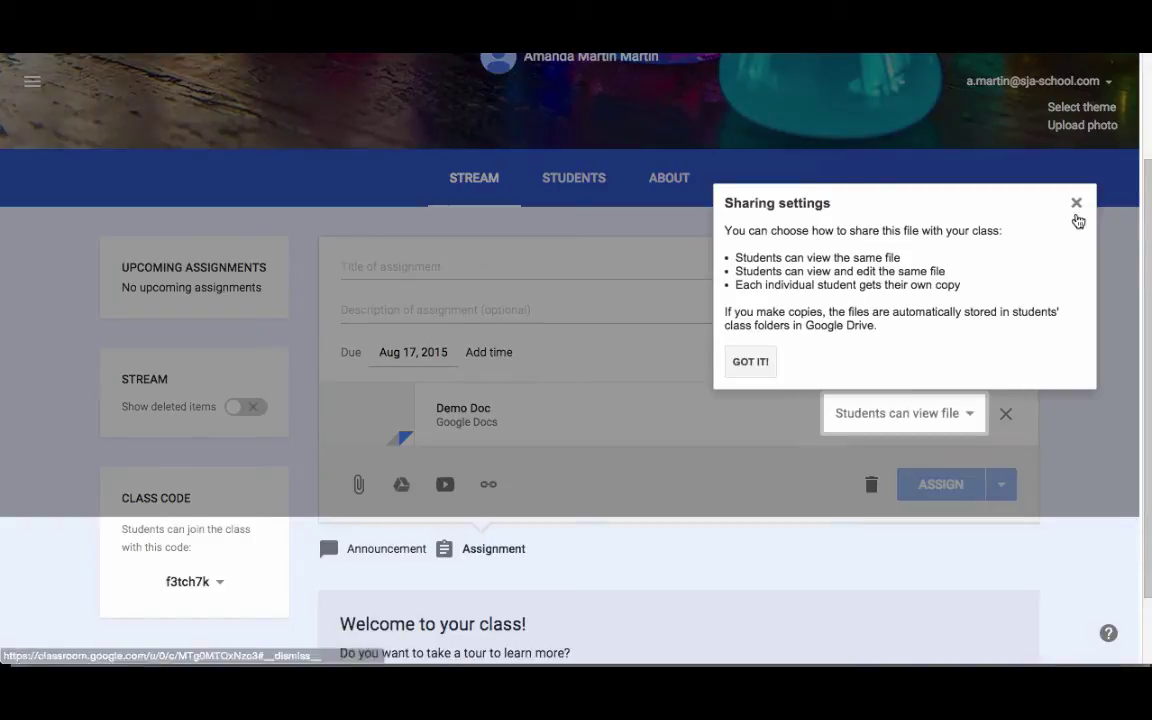
# Step: Dismiss the sharing settings tip and set Demo Doc to make a copy for each student
pyautogui.click(1076, 203)
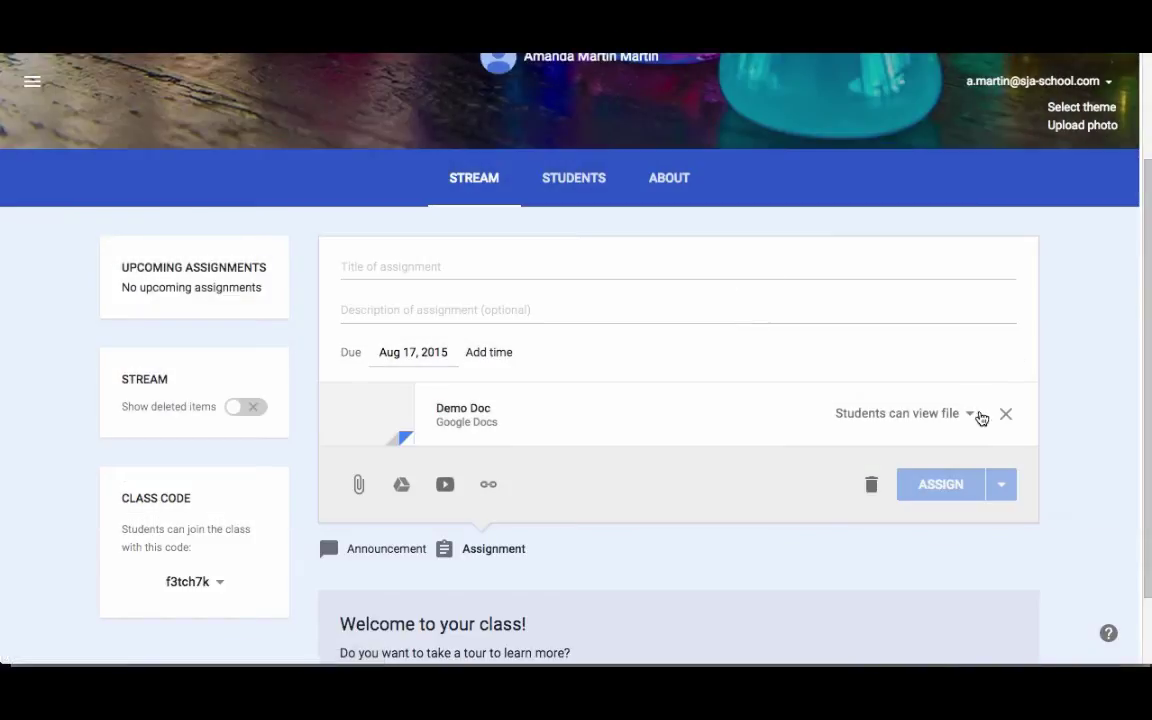
pyautogui.click(971, 417)
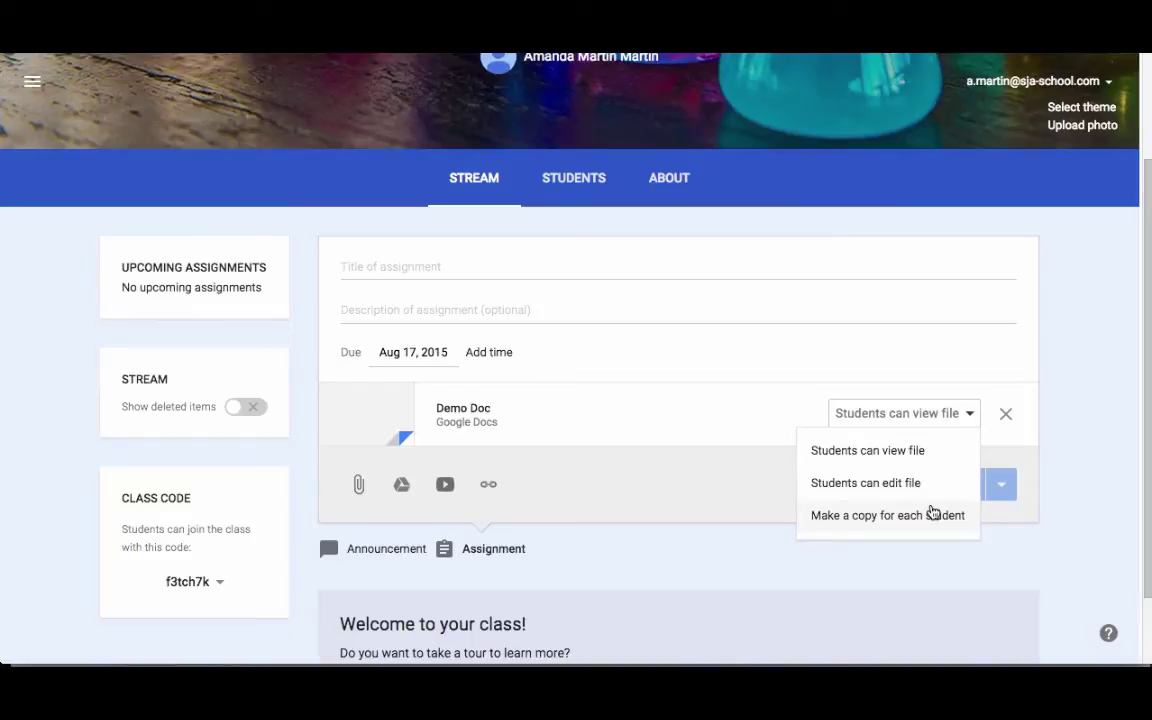
pyautogui.click(865, 516)
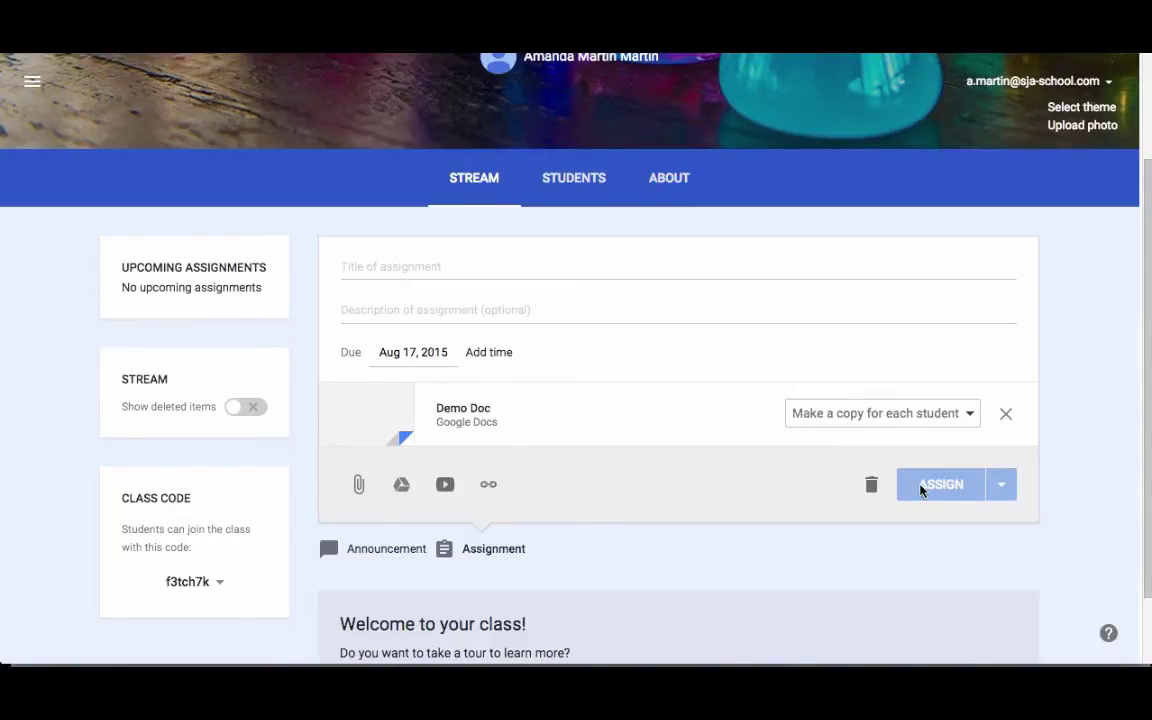
# Step: Review the assignment form and stream sidebar, checking the class code's reset and disable options without using them
pyautogui.scroll(-1, 524, 483)
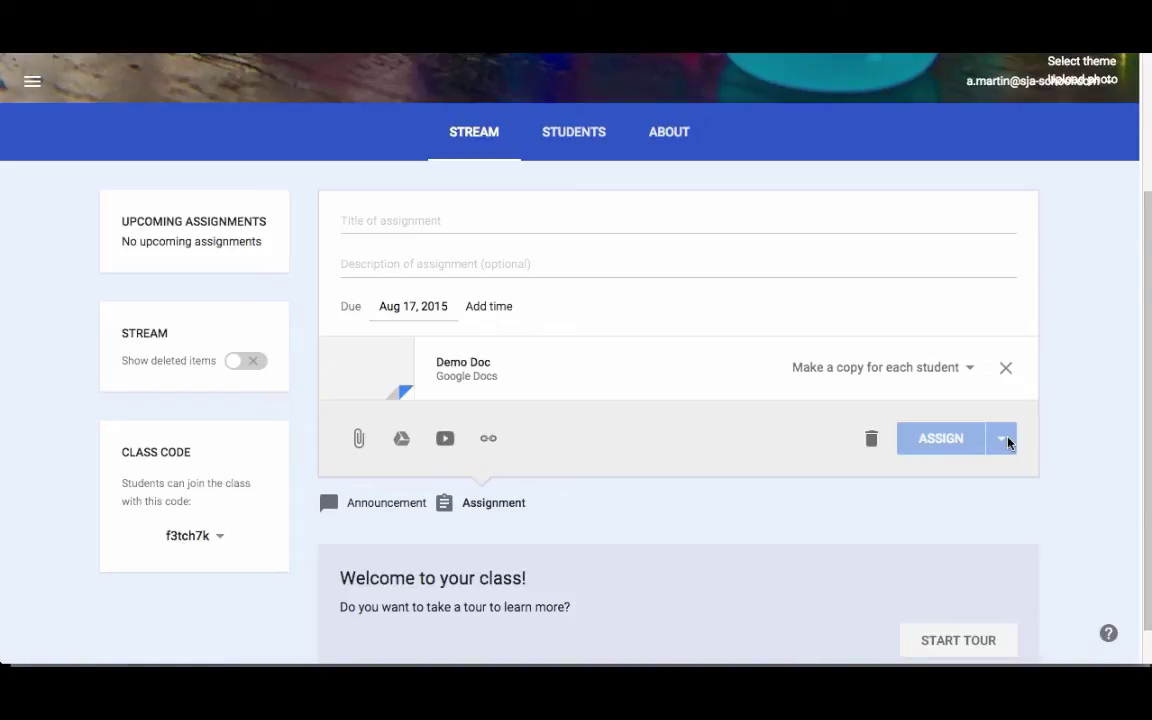
pyautogui.scroll(-1, 700, 470)
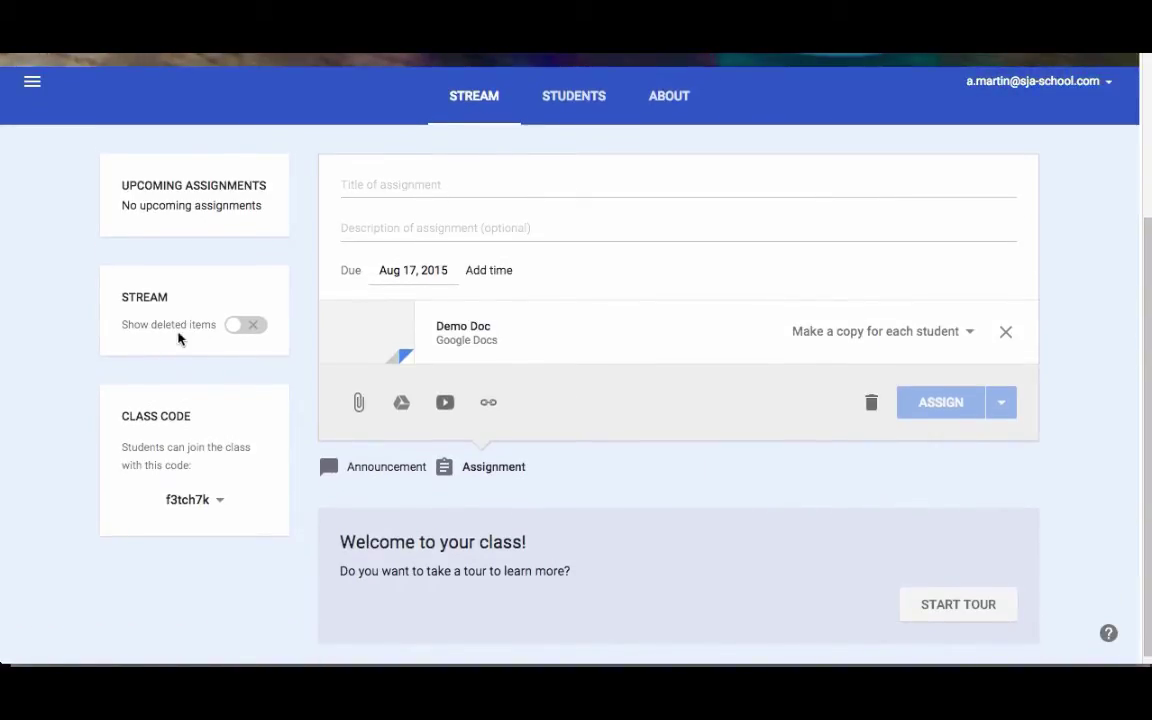
pyautogui.scroll(-1, 190, 318)
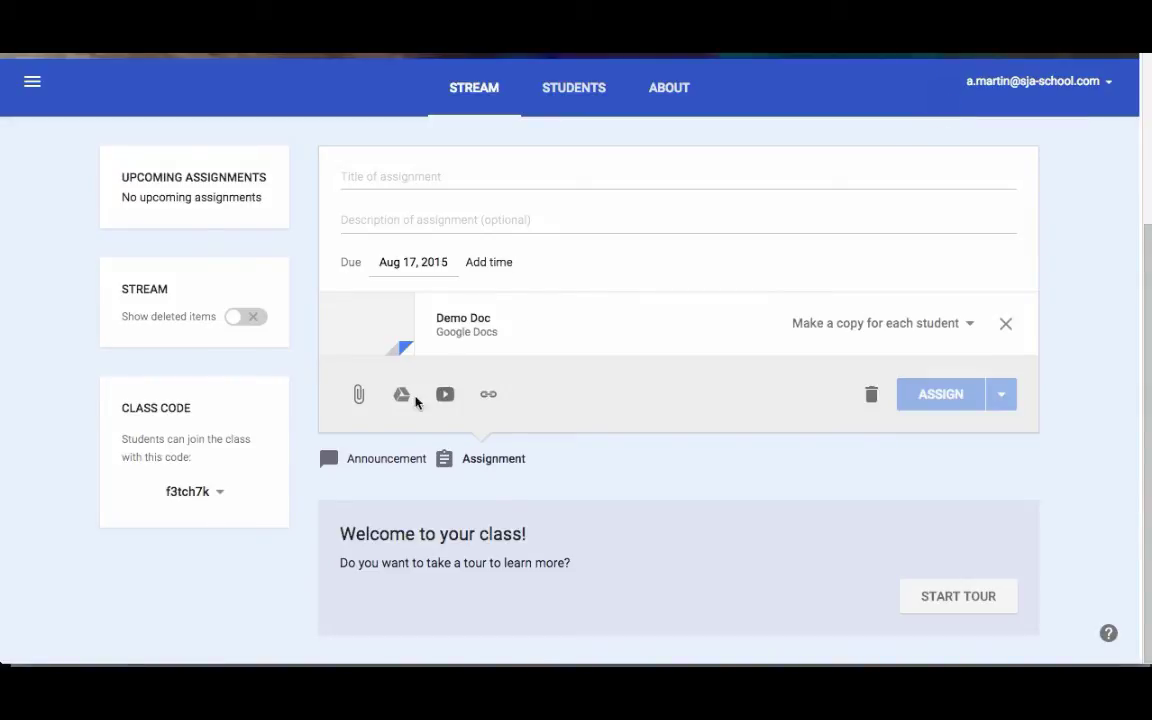
pyautogui.click(220, 493)
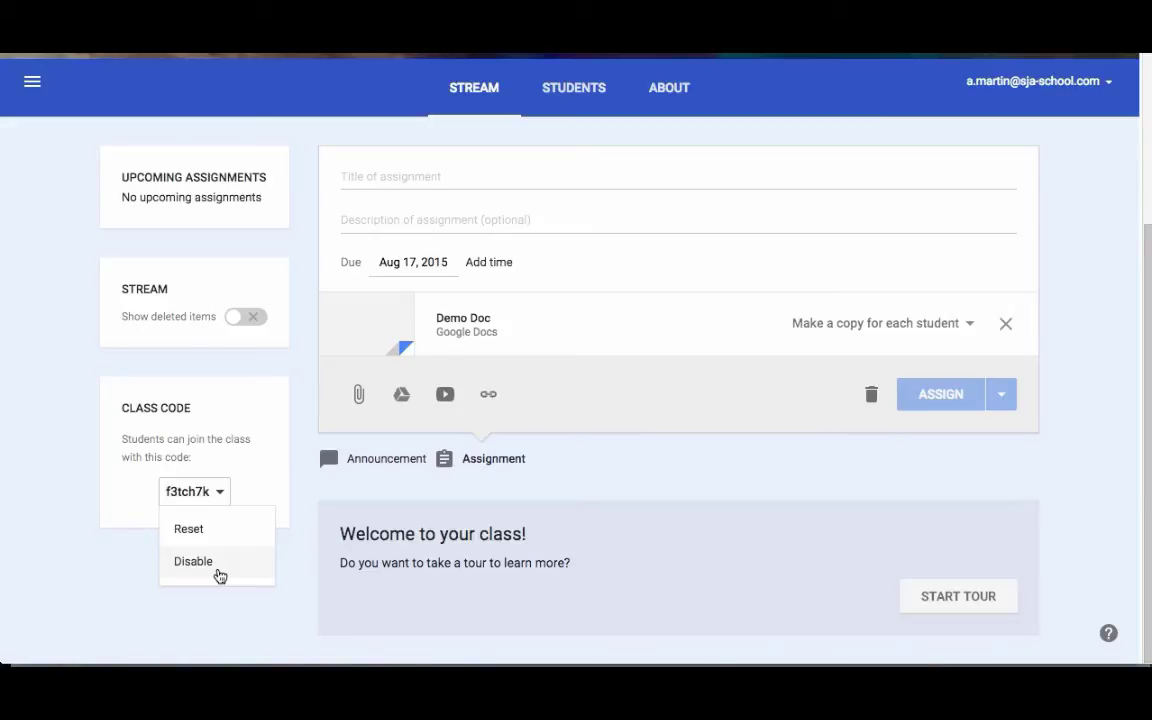
pyautogui.click(100, 576)
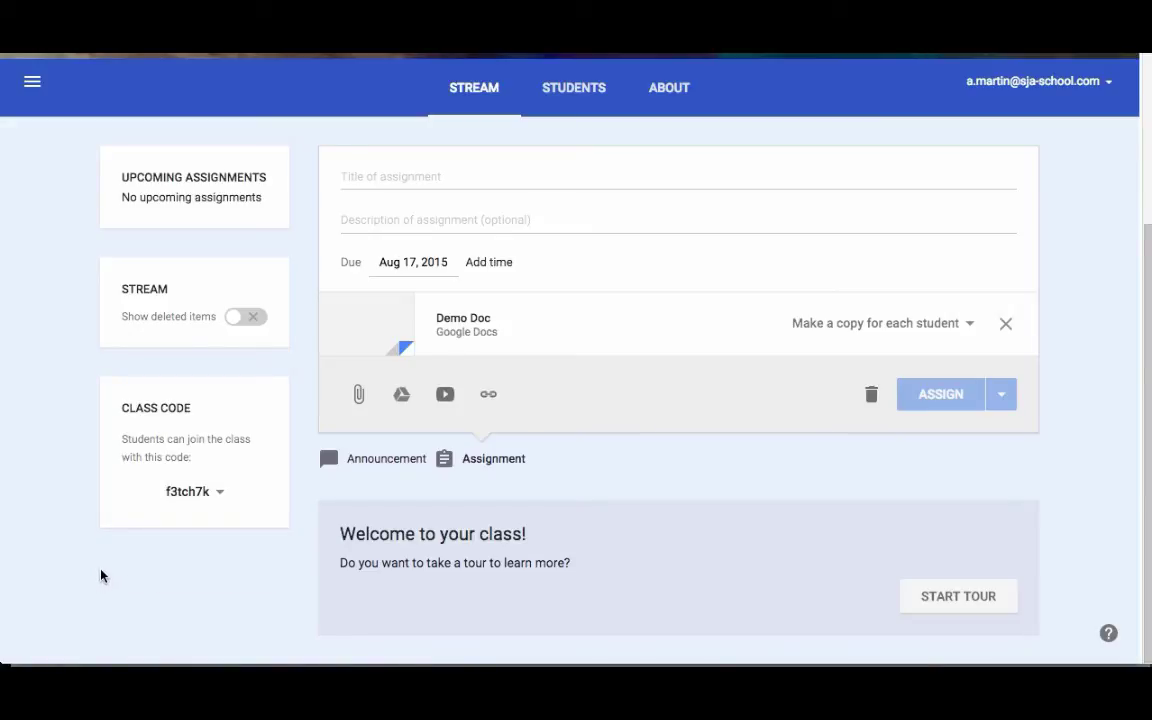
# Step: Open the 4M Students page and look at the invitation dialog and the post and comment permission options without changing anything
pyautogui.scroll(1, 224, 569)
pyautogui.scroll(2, 224, 569)
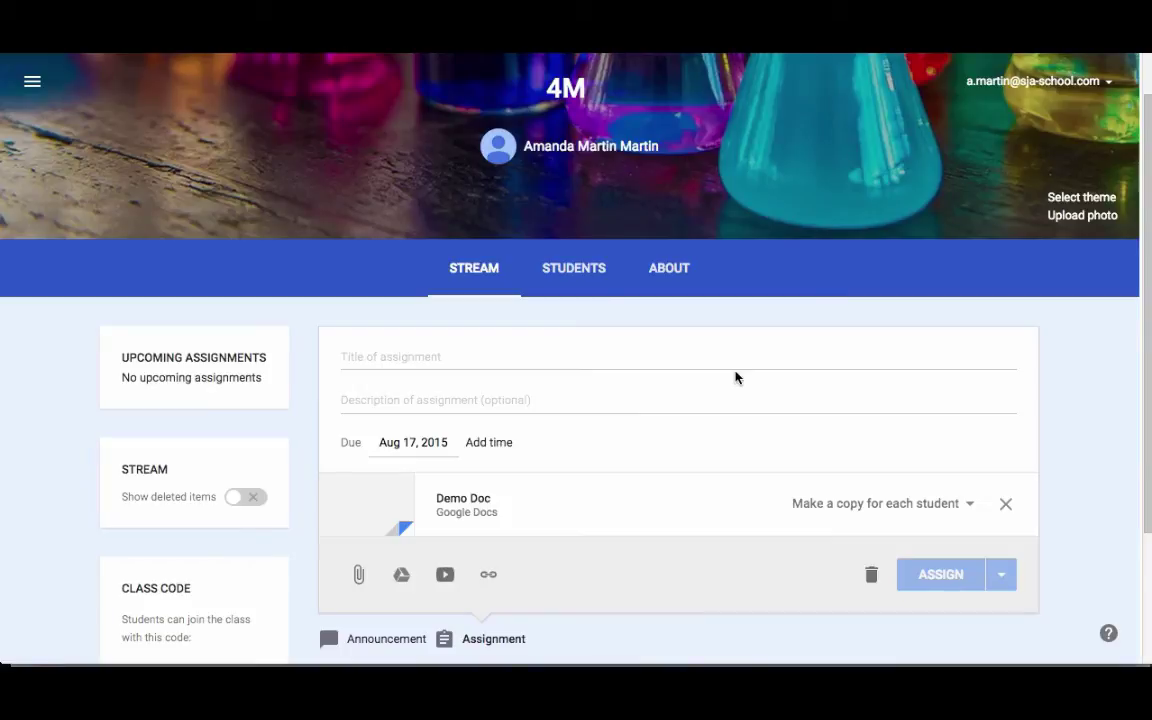
pyautogui.scroll(1, 666, 378)
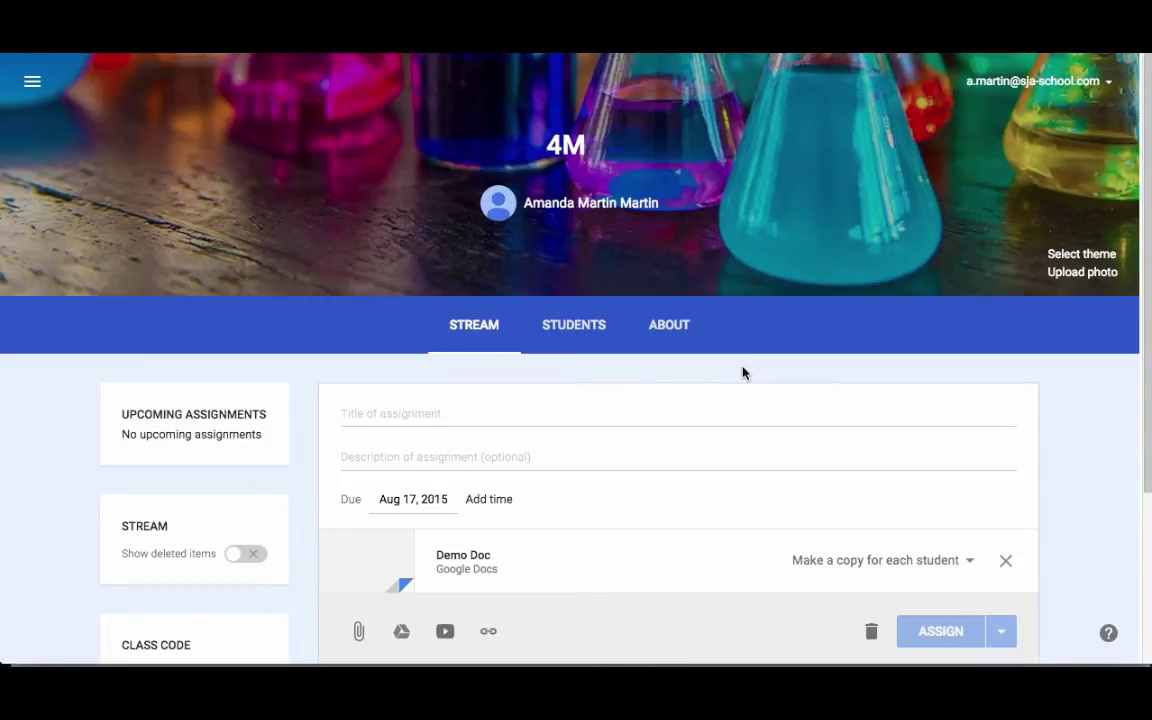
pyautogui.click(575, 323)
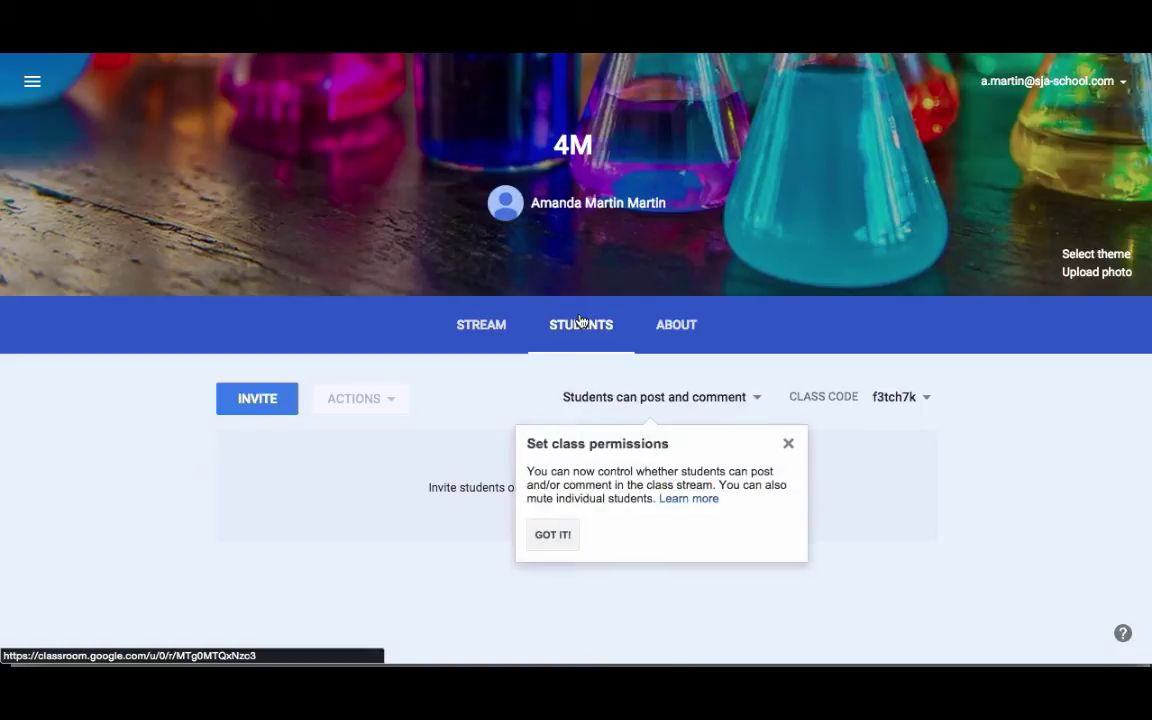
pyautogui.click(789, 445)
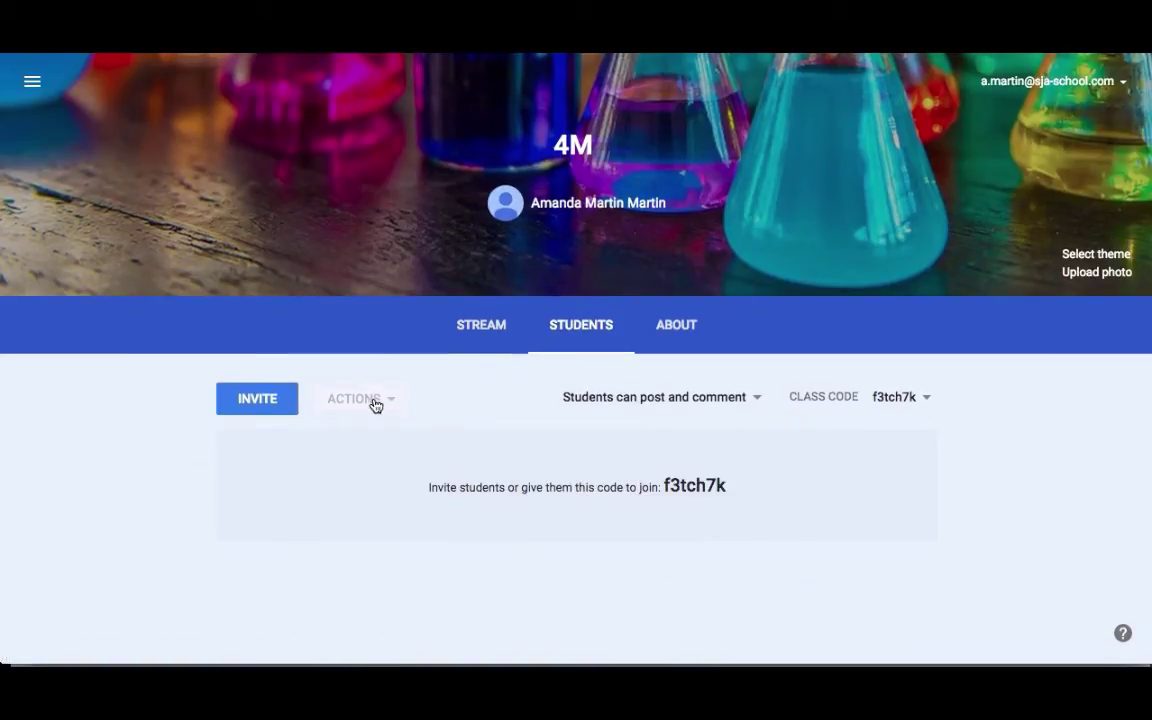
pyautogui.click(255, 402)
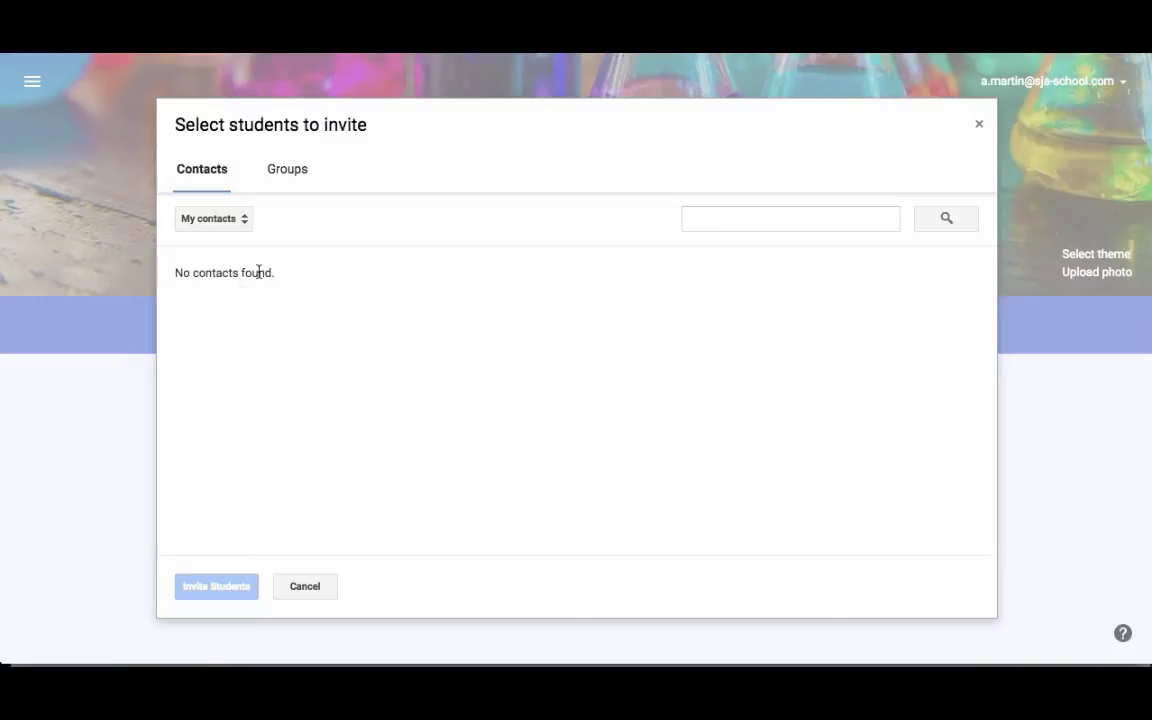
pyautogui.click(311, 590)
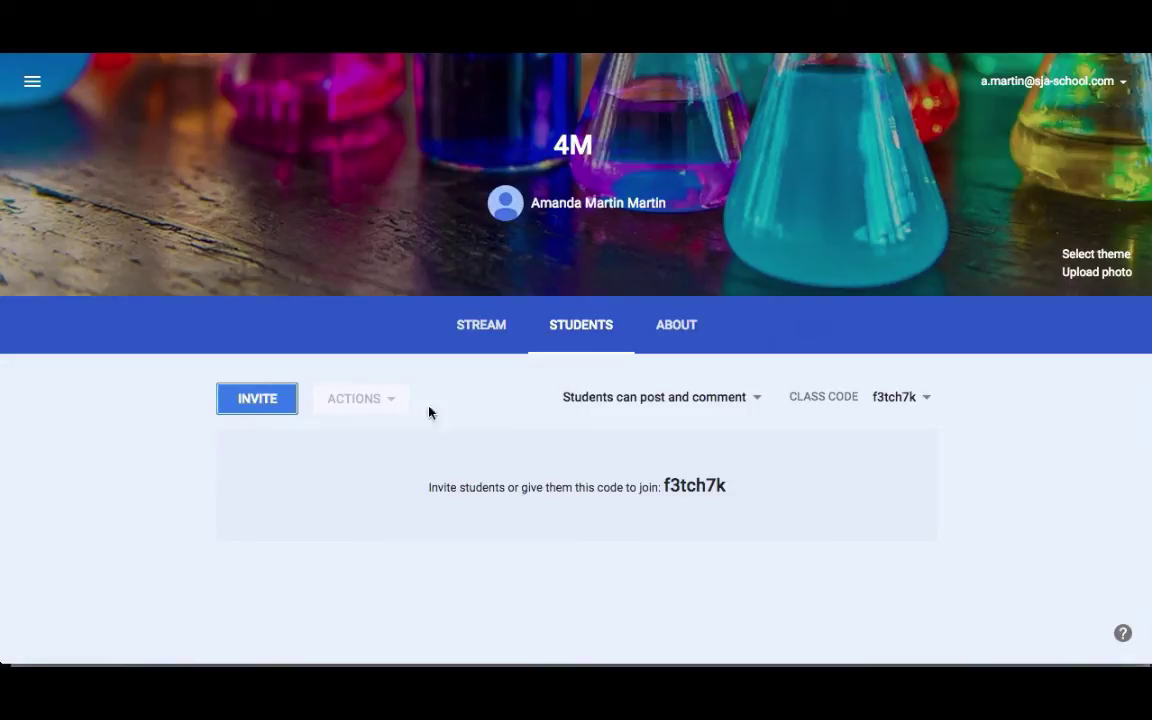
pyautogui.click(720, 399)
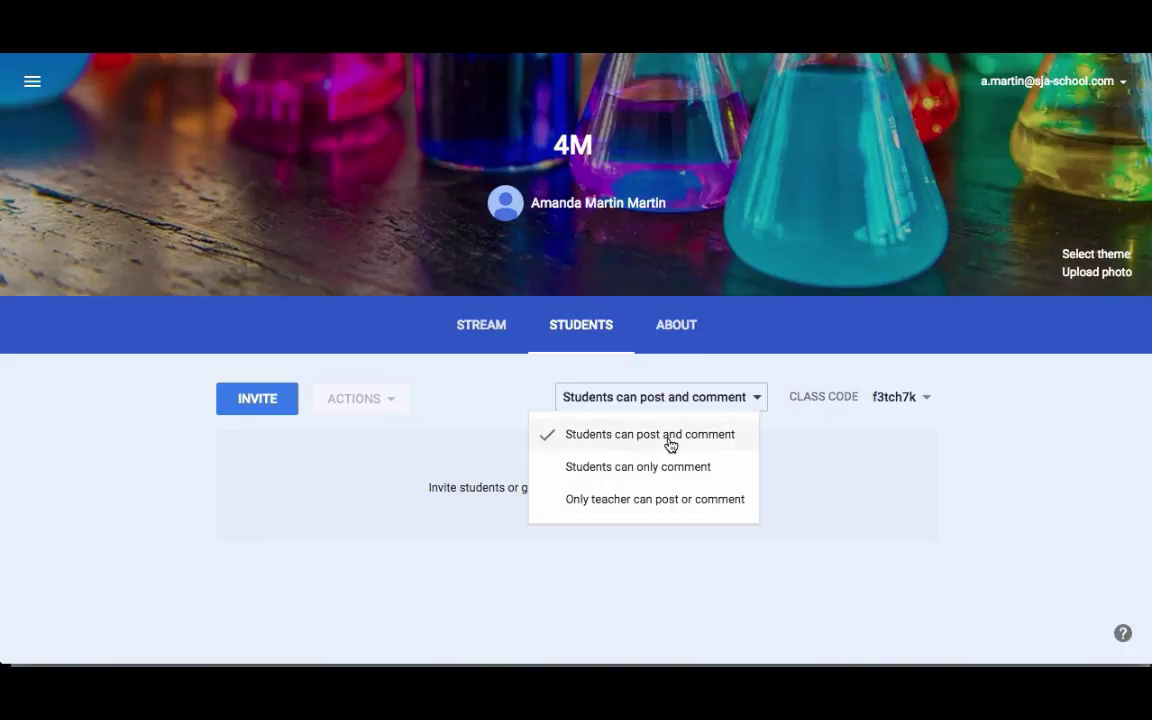
pyautogui.click(849, 445)
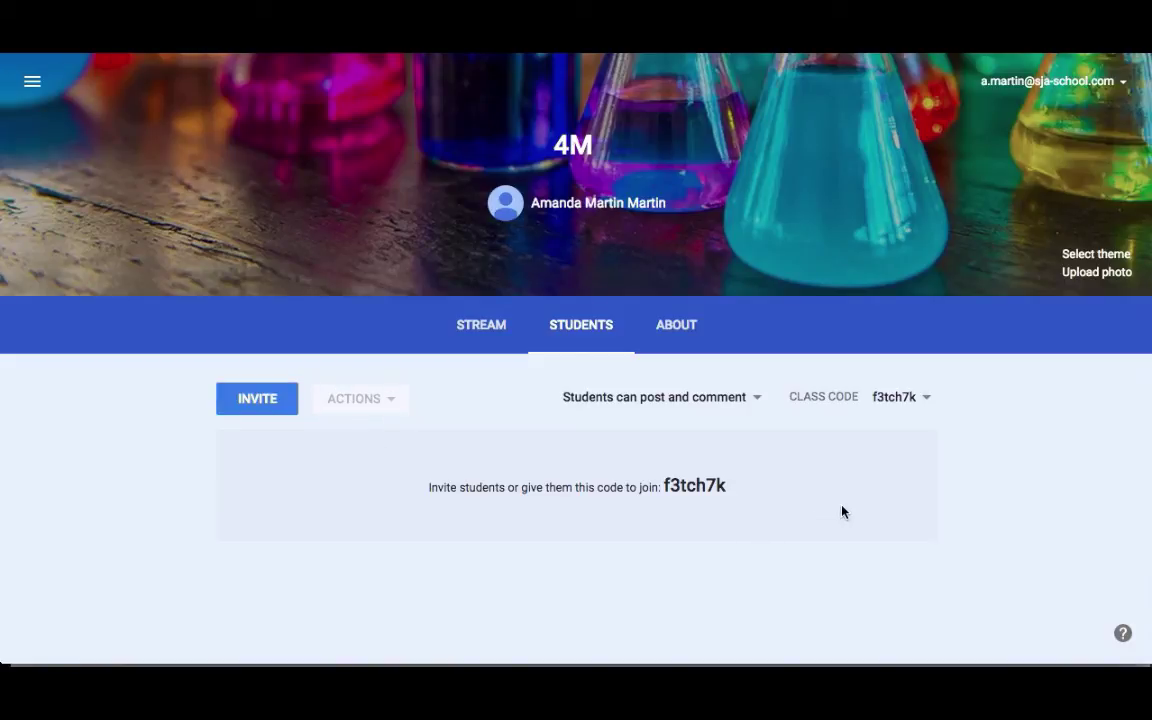
# Step: Examine the 4M About page's class details and add materials form without filling them in, and return to the stream
pyautogui.click(669, 327)
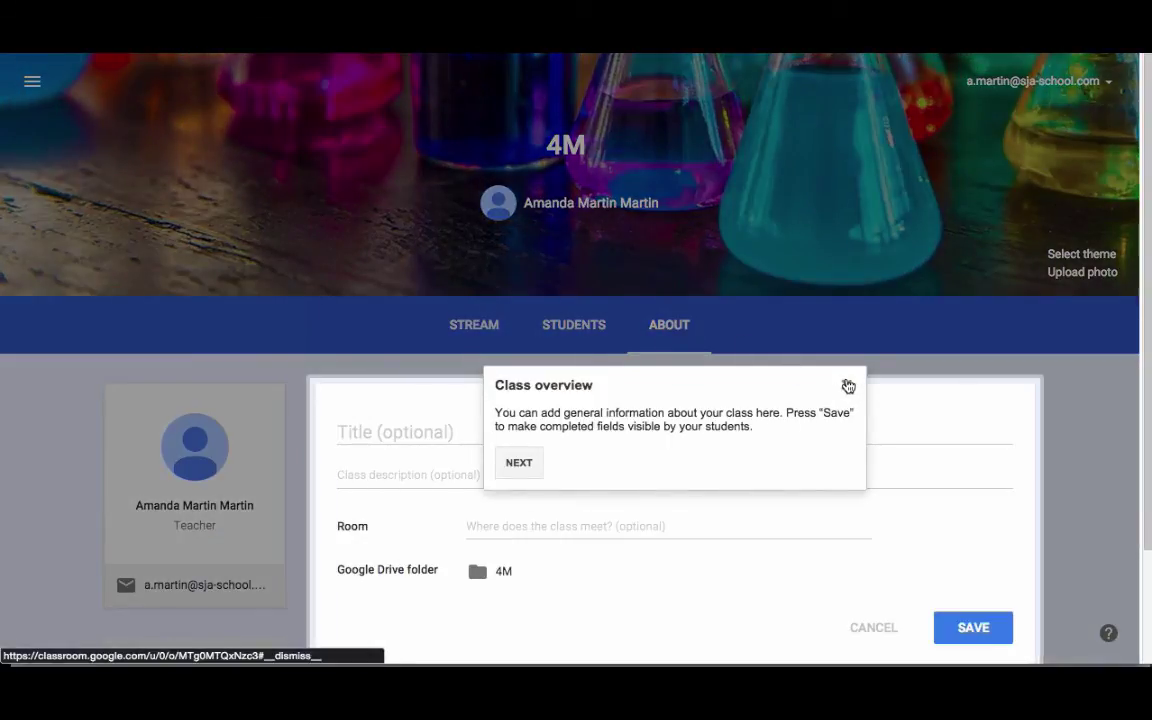
pyautogui.click(848, 386)
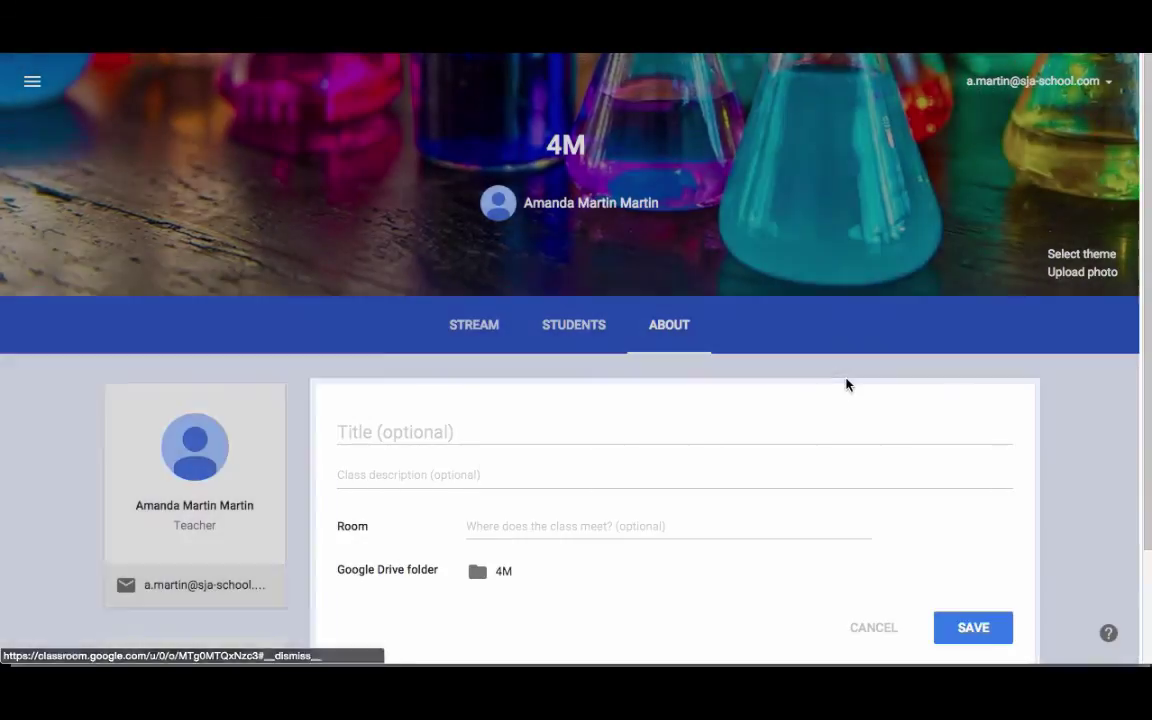
pyautogui.scroll(-2, 836, 378)
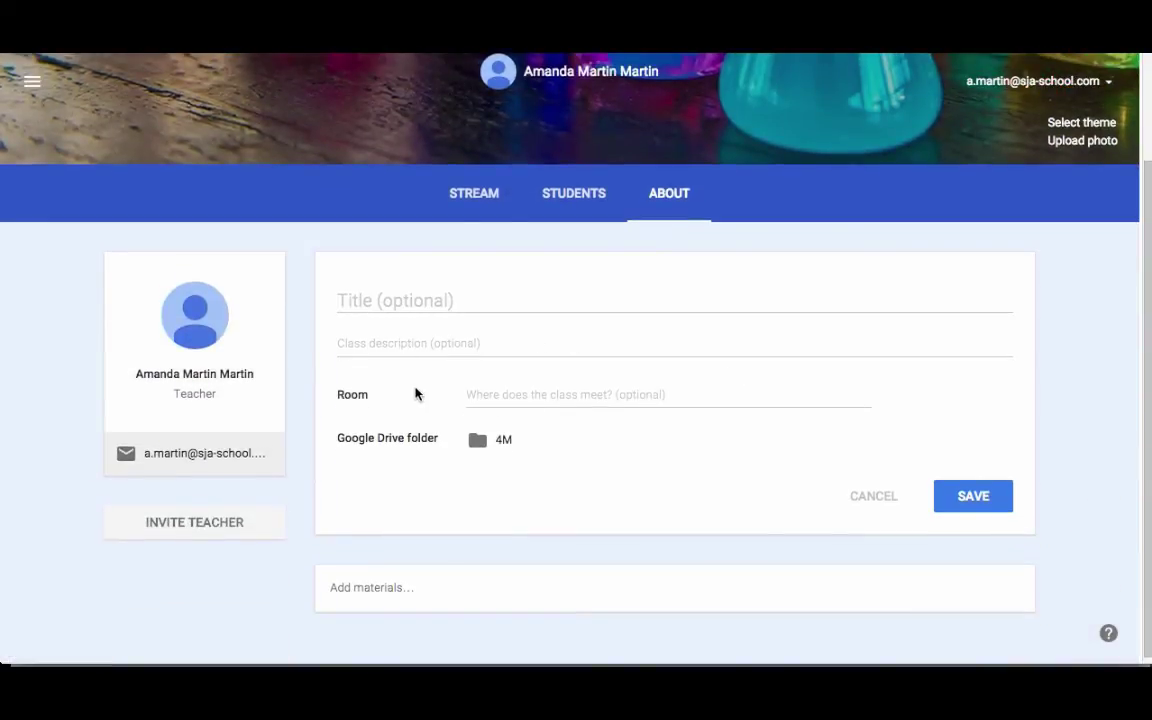
pyautogui.scroll(-1, 628, 400)
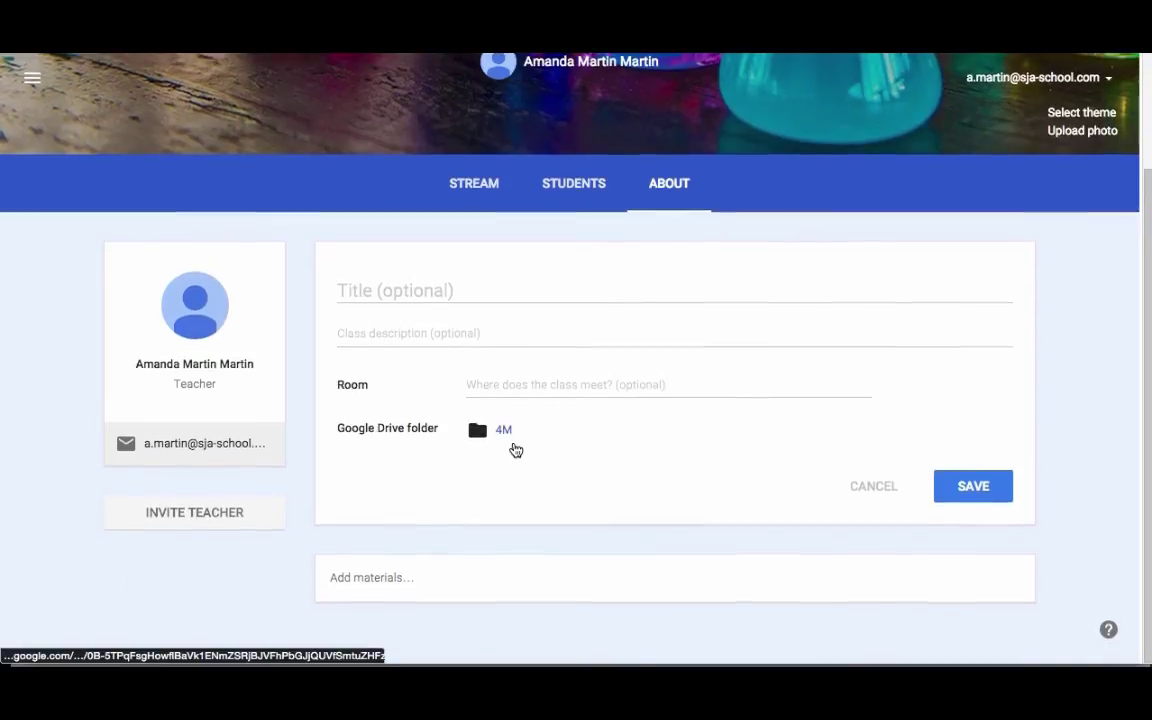
pyautogui.click(382, 591)
pyautogui.scroll(-1, 474, 535)
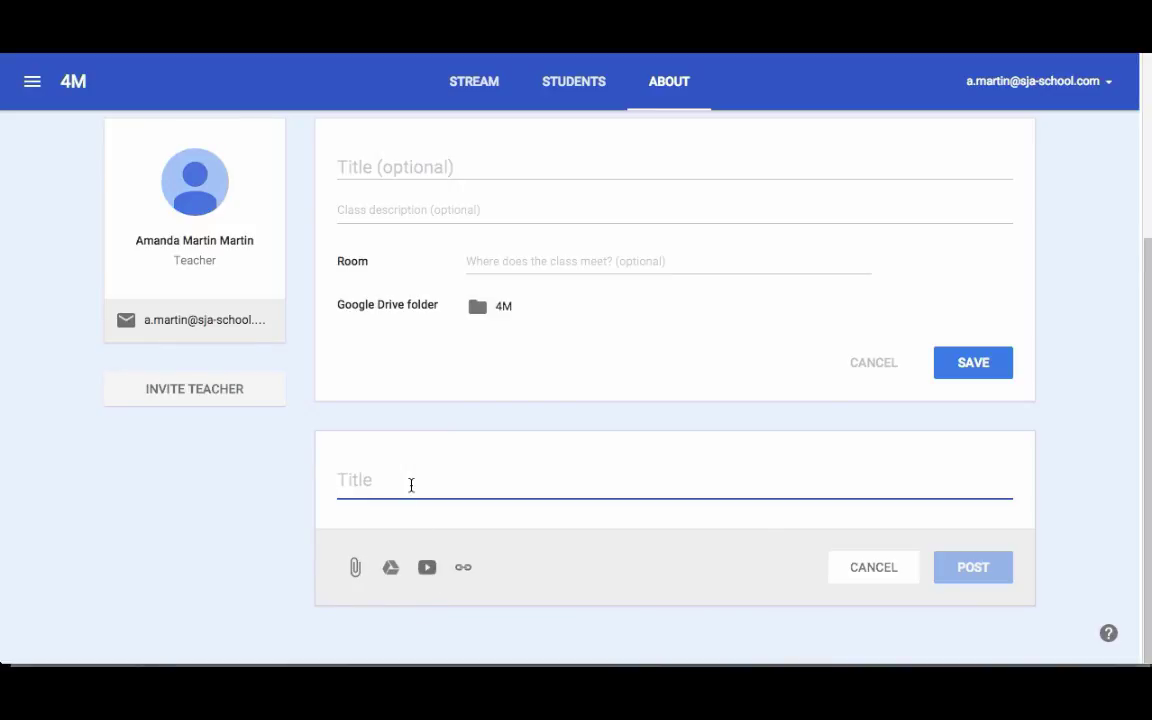
pyautogui.scroll(3, 411, 485)
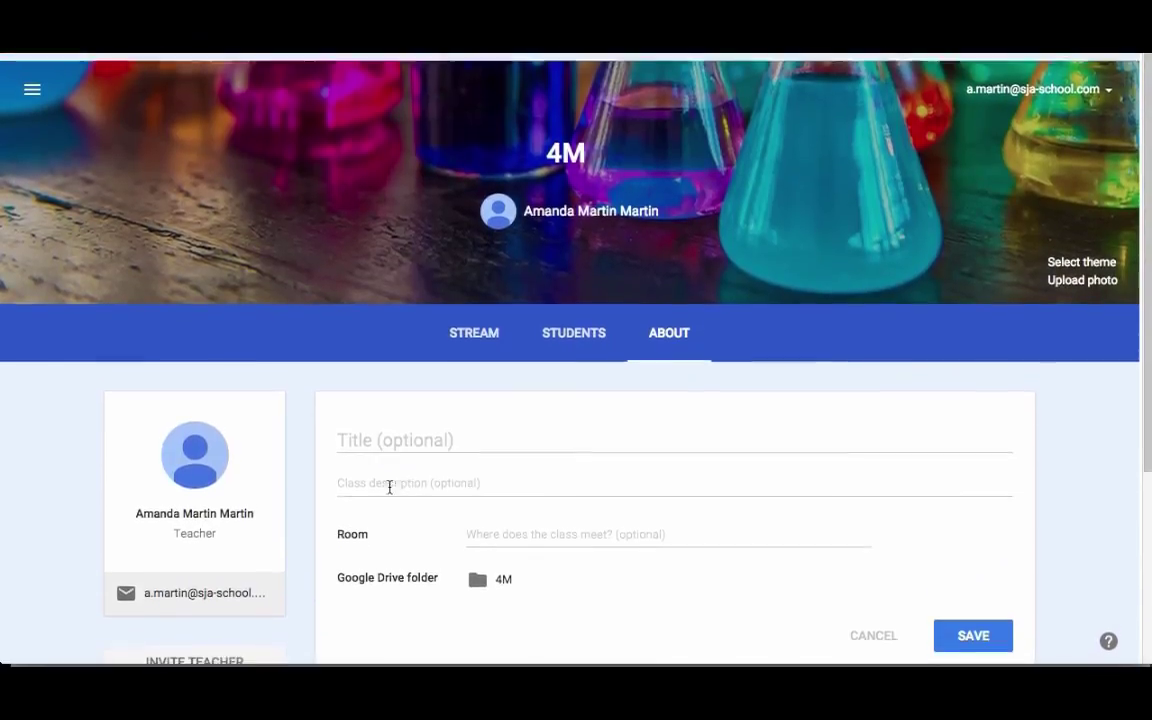
pyautogui.click(471, 334)
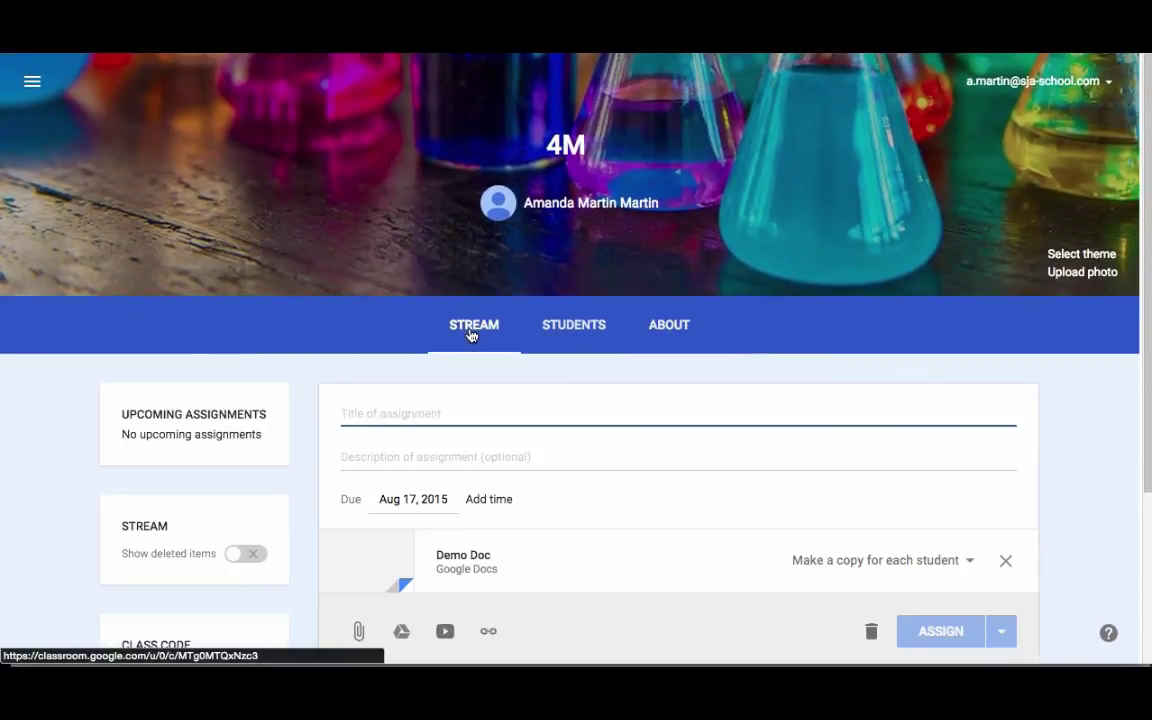